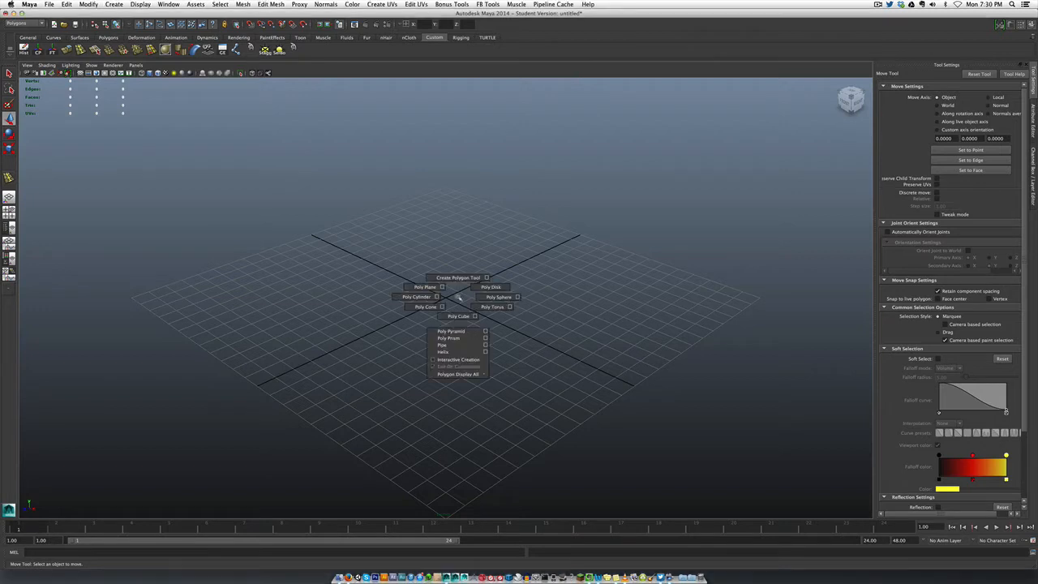
# - Create a polygon cube at the origin and scale it to about 6.37, narrowing its X scale to about 4.32
pyautogui.scroll(3, 459, 315)
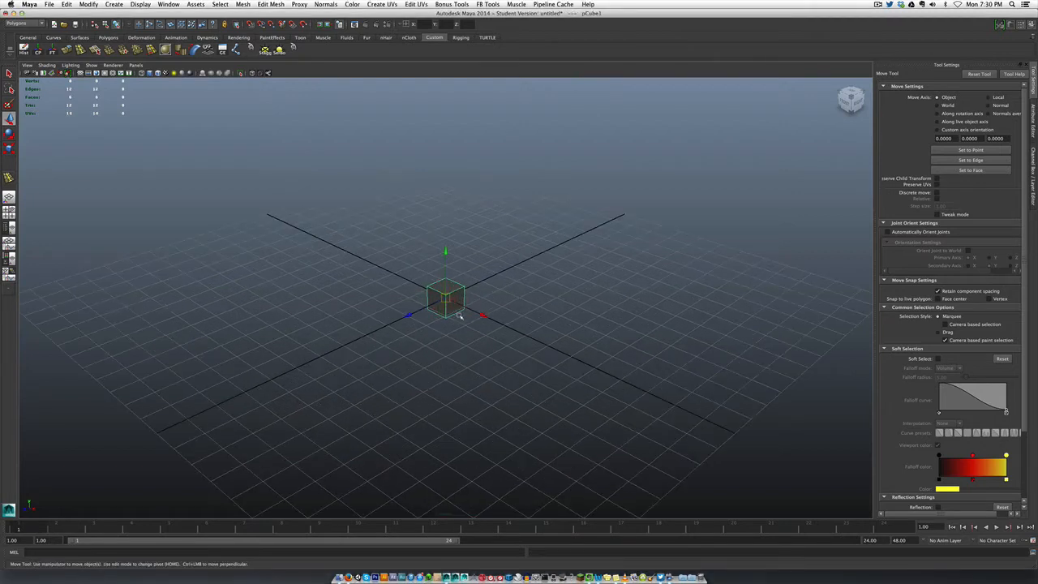
pyautogui.press('r')
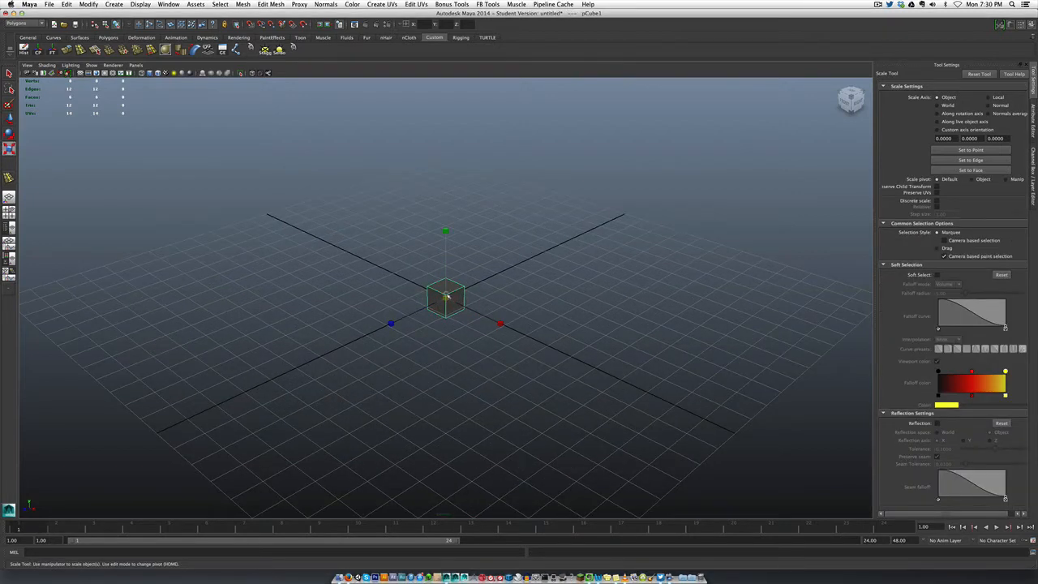
pyautogui.moveTo(445, 296); pyautogui.dragTo(481, 317)
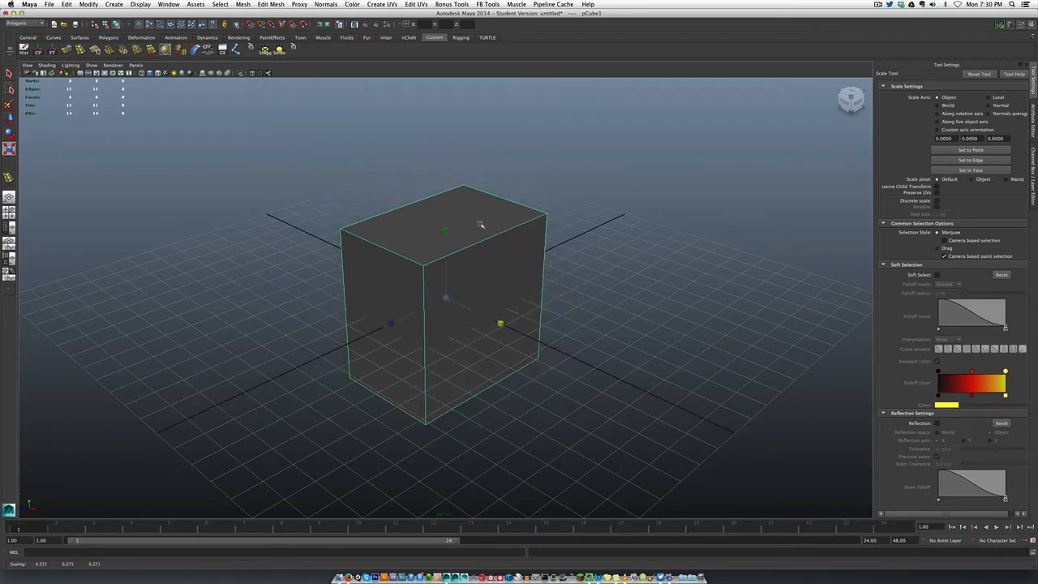
pyautogui.click(561, 205)
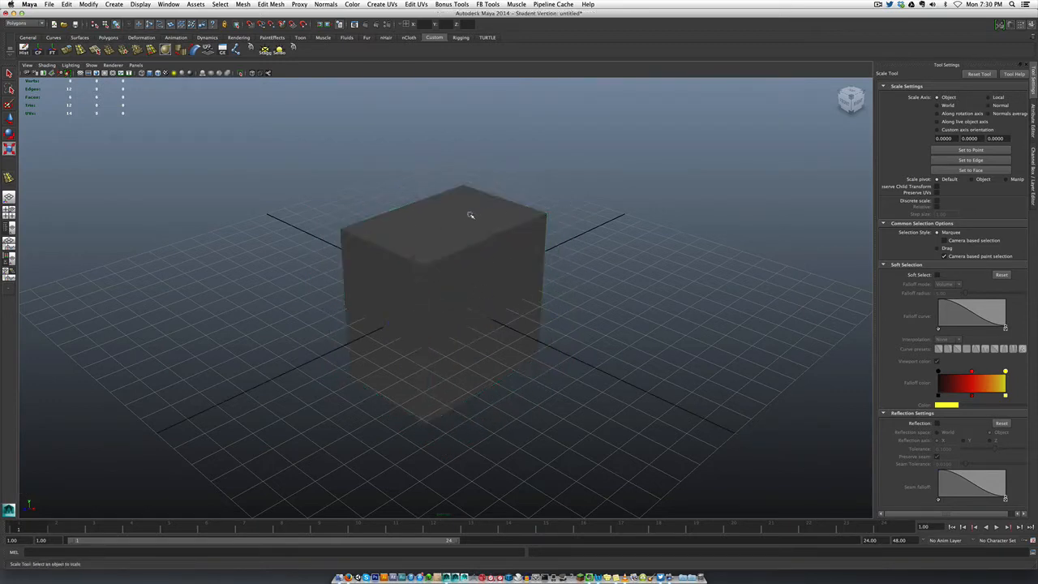
# - Extrude the box's top face with an inward offset to form a smaller inset face within a border
pyautogui.click(466, 216)
pyautogui.moveTo(466, 216); pyautogui.dragTo(468, 224, button='right')
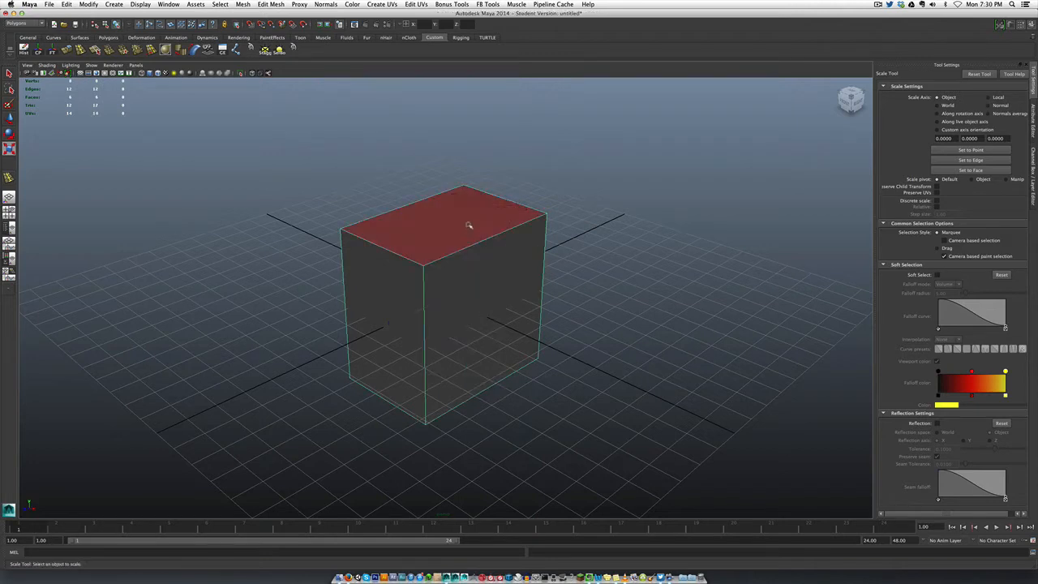
pyautogui.click(468, 225)
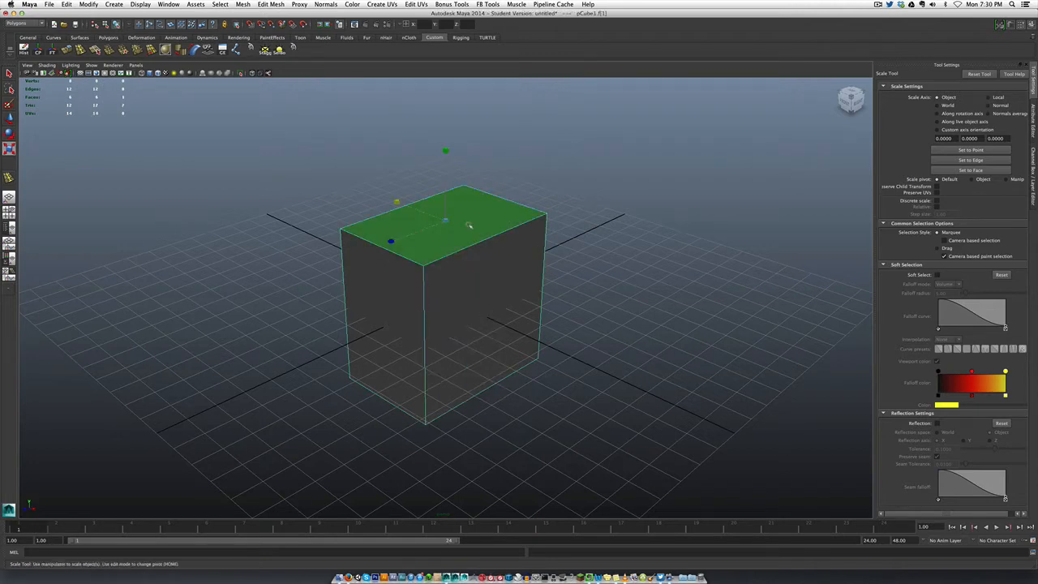
pyautogui.keyDown('shift'); pyautogui.moveTo(469, 225); pyautogui.dragTo(470, 242, button='right'); pyautogui.keyUp('shift')
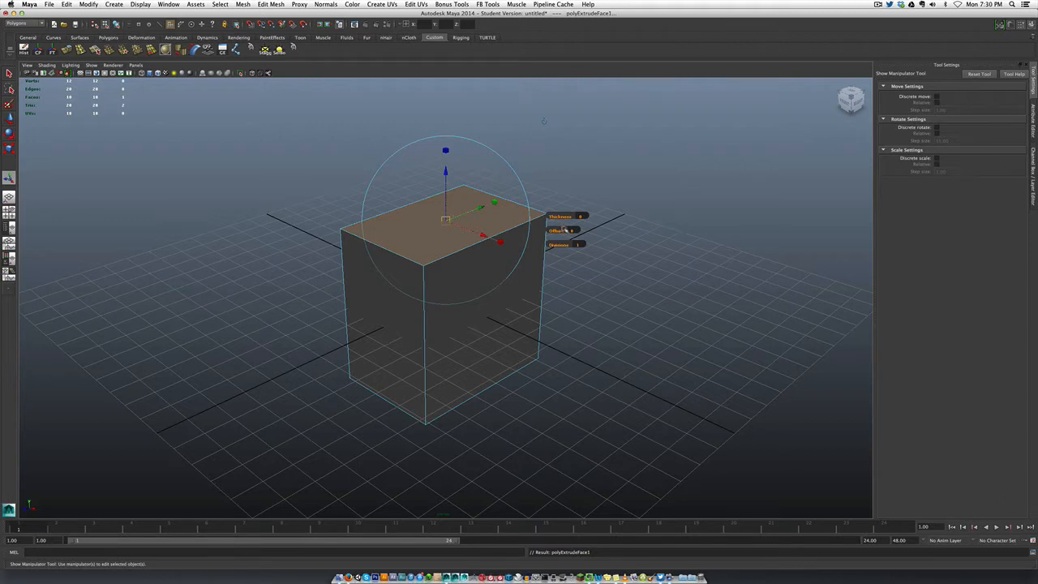
pyautogui.moveTo(559, 230)
pyautogui.mouseDown()
pyautogui.moveTo(548, 230)
pyautogui.moveTo(569, 230)
pyautogui.mouseUp()
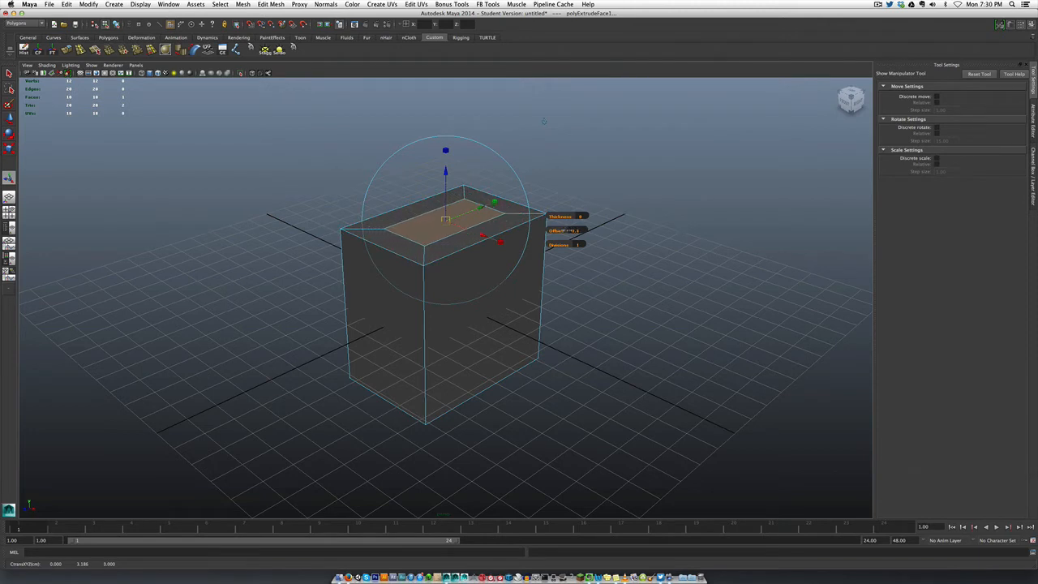
# - Extrude the inset top face upward with thickness to form a narrower block, and return to object mode
pyautogui.press('g')
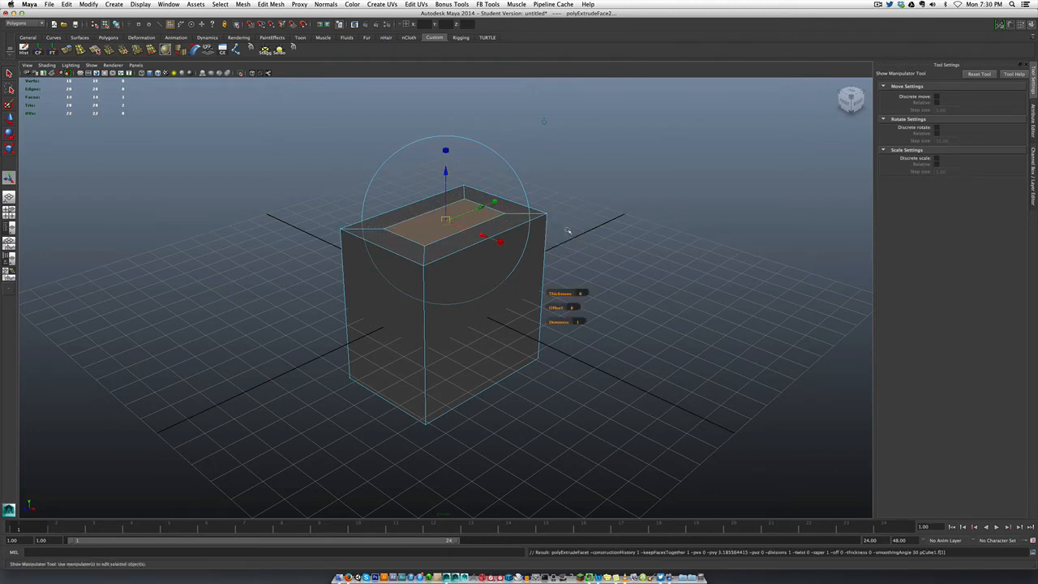
pyautogui.moveTo(571, 215); pyautogui.dragTo(581, 216)
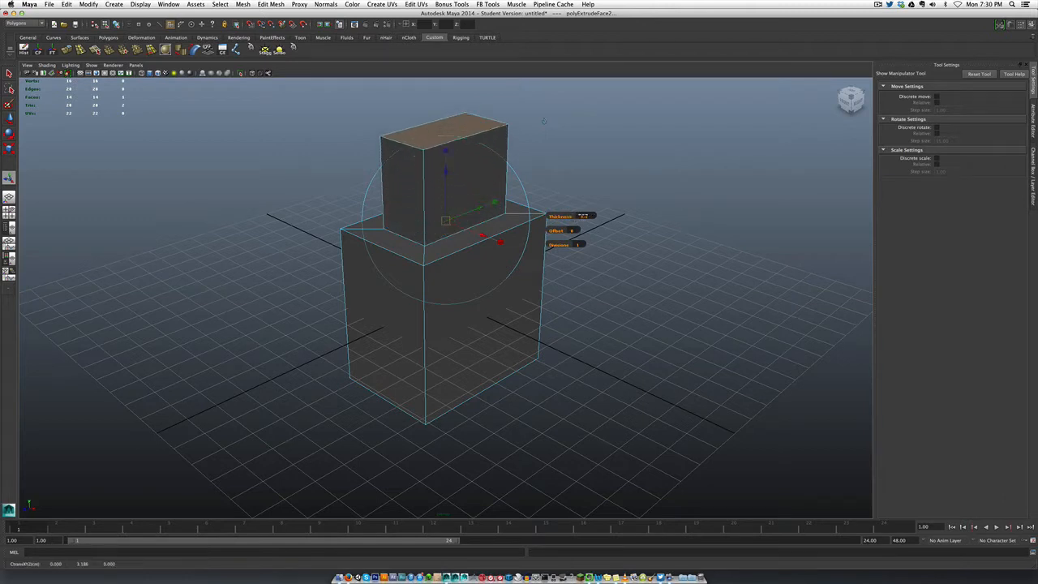
pyautogui.click(530, 277)
pyautogui.moveTo(530, 277); pyautogui.dragTo(519, 262, button='right')
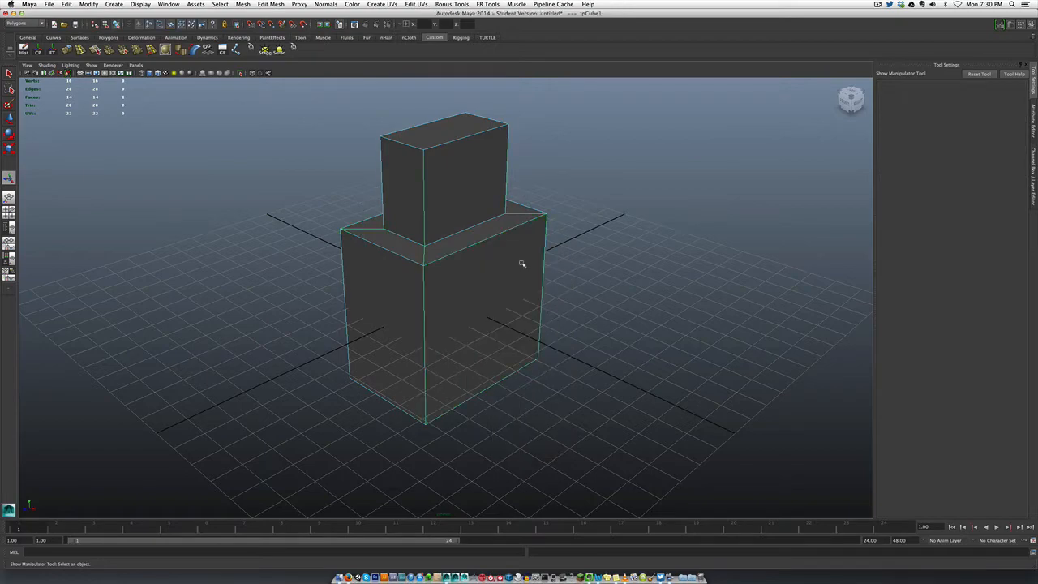
# - Insert two vertical edge loops across the wide side of the model, one near each end of the upper block
pyautogui.keyDown('alt'); pyautogui.moveTo(514, 287); pyautogui.dragTo(489, 276); pyautogui.keyUp('alt')
pyautogui.keyDown('alt'); pyautogui.moveTo(489, 275); pyautogui.dragTo(486, 348, button='middle'); pyautogui.keyUp('alt')
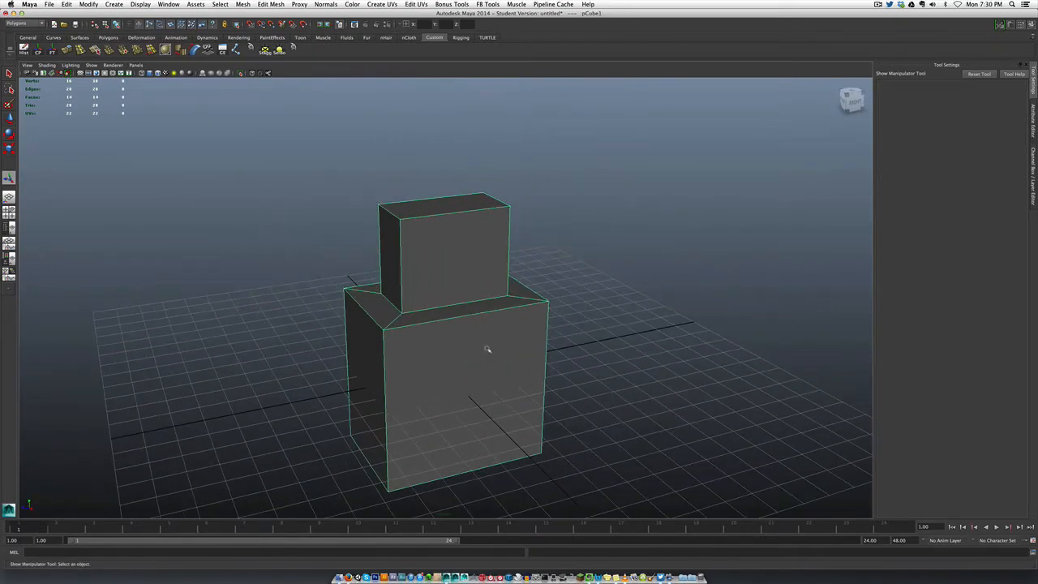
pyautogui.scroll(3, 484, 347)
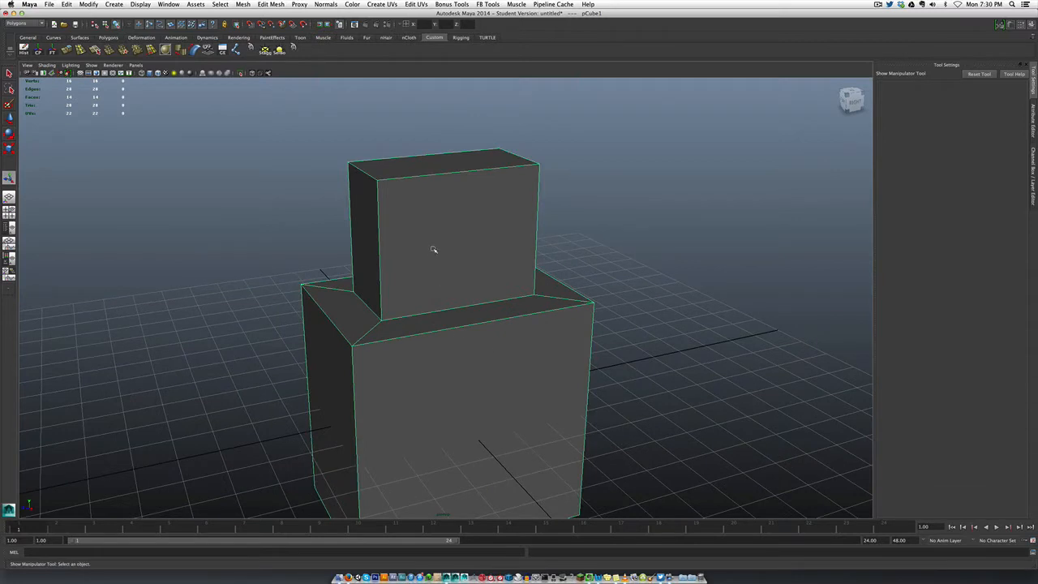
pyautogui.keyDown('shift'); pyautogui.rightClick(423, 204); pyautogui.keyUp('shift')
pyautogui.keyDown('shift'); pyautogui.rightClick(442, 199); pyautogui.keyUp('shift')
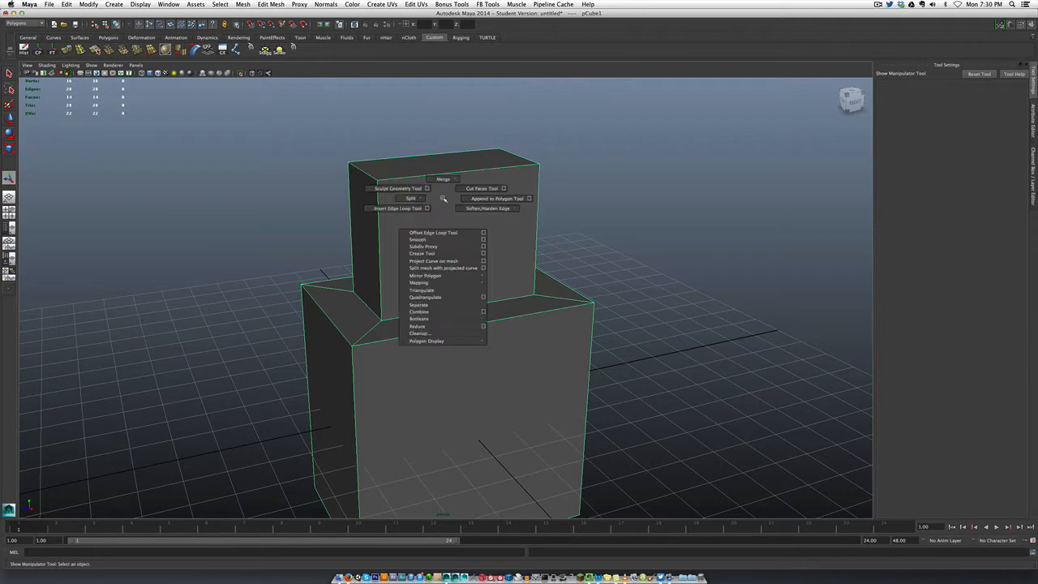
pyautogui.click(394, 208)
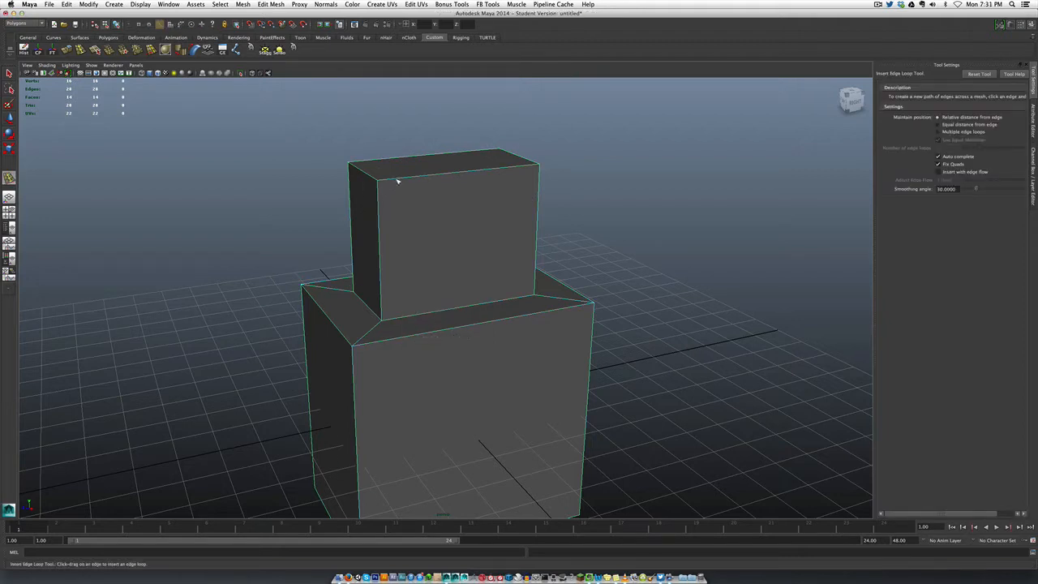
pyautogui.moveTo(397, 181); pyautogui.dragTo(398, 177)
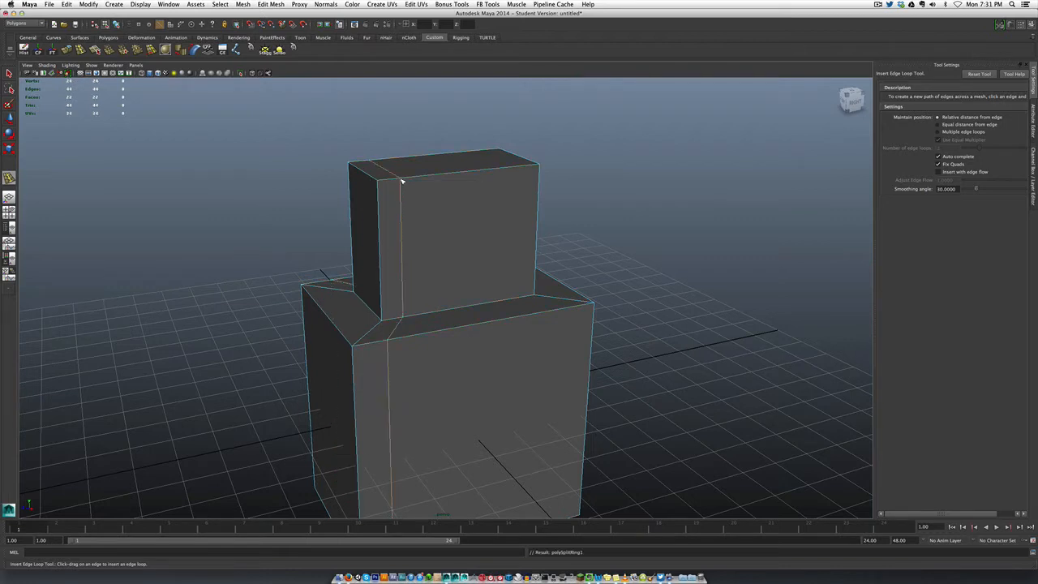
pyautogui.moveTo(521, 168); pyautogui.dragTo(514, 167)
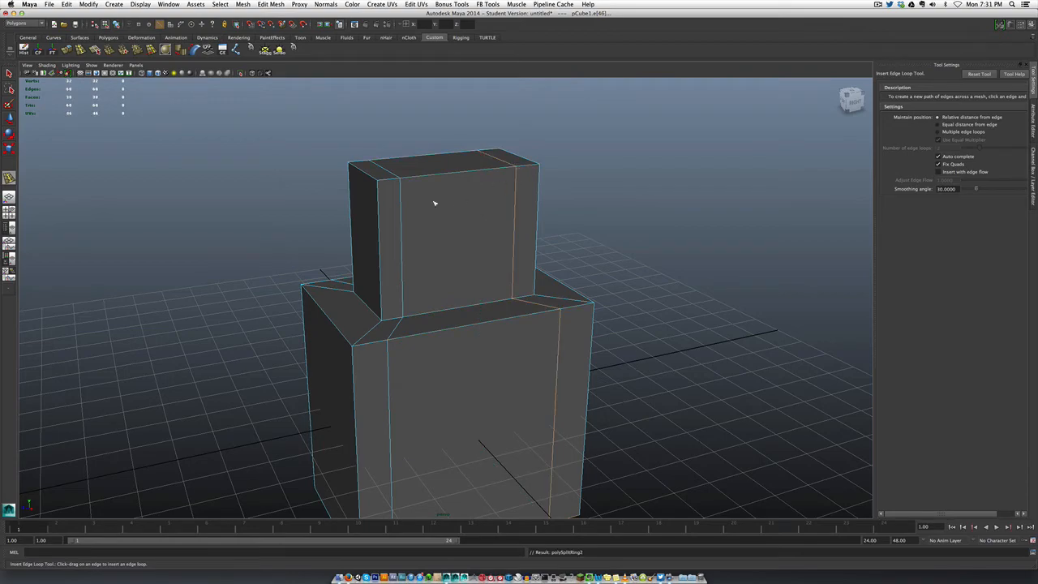
# - Insert horizontal edge loops near the upper block's top and base and near the lower block's top edge
pyautogui.moveTo(400, 202); pyautogui.dragTo(402, 195)
pyautogui.keyDown('alt'); pyautogui.moveTo(483, 233); pyautogui.dragTo(462, 223); pyautogui.keyUp('alt')
pyautogui.moveTo(400, 282); pyautogui.dragTo(403, 279)
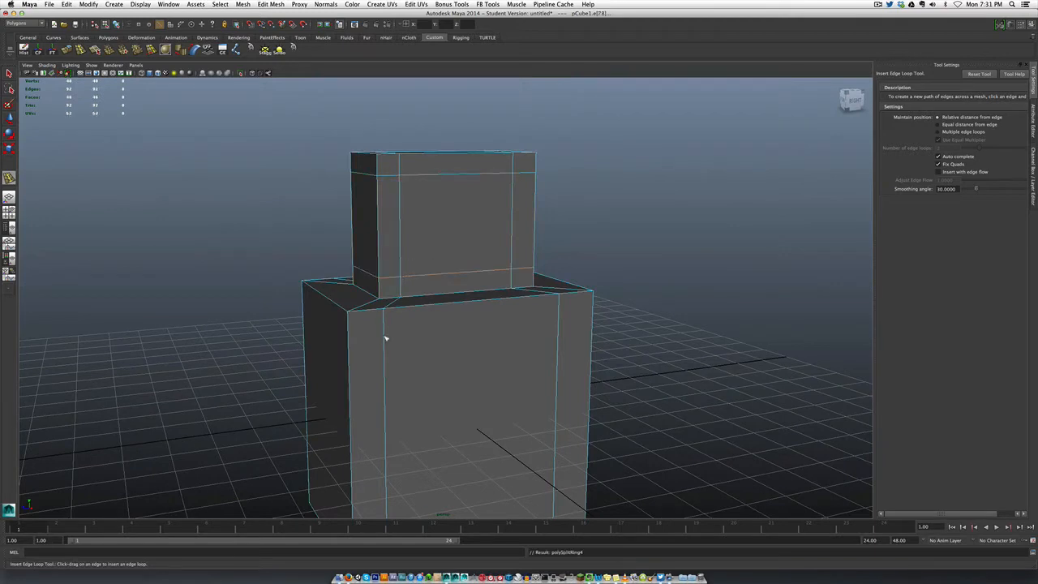
pyautogui.click(385, 338)
# - Insert two vertical edge loops on the narrow side of the model, one near each corner of the upper block
pyautogui.keyDown('alt'); pyautogui.moveTo(443, 326); pyautogui.dragTo(503, 364); pyautogui.keyUp('alt')
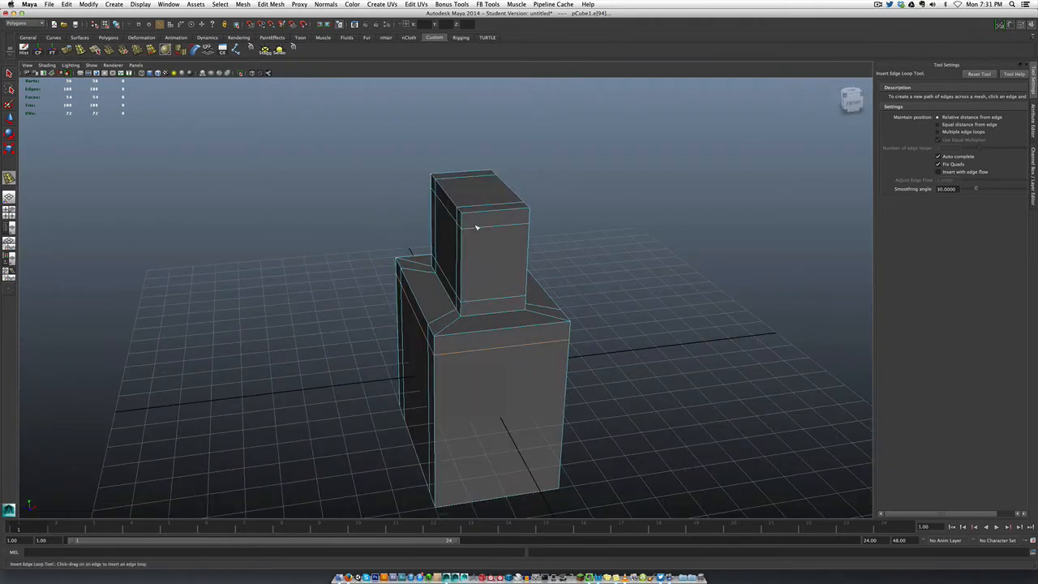
pyautogui.click(477, 217)
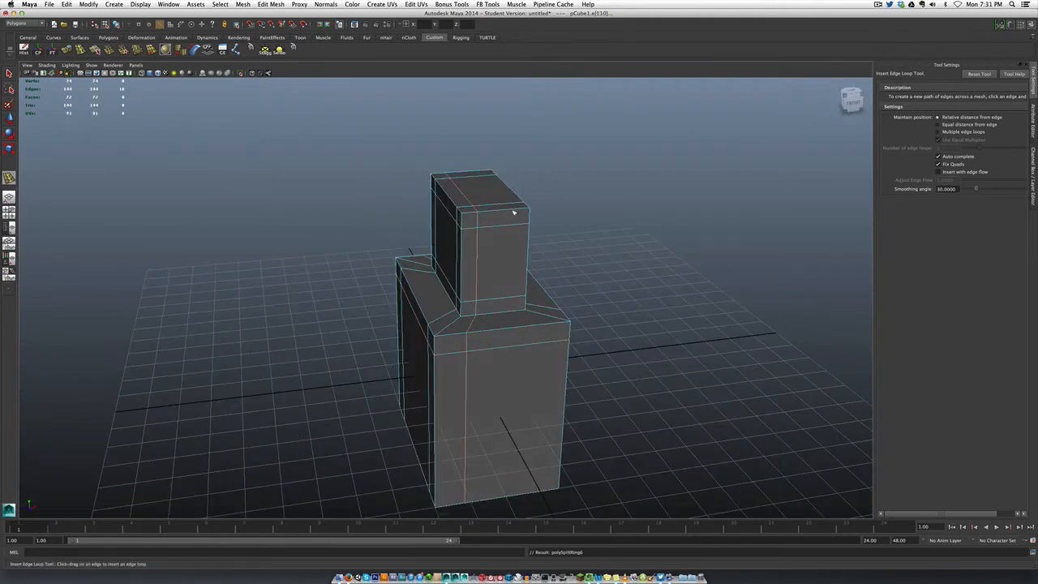
pyautogui.click(514, 212)
# - Turn on the smooth mesh preview and inspect the rounded edges between the upper and lower blocks
pyautogui.press('3')
pyautogui.keyDown('alt'); pyautogui.moveTo(596, 288); pyautogui.dragTo(446, 287); pyautogui.keyUp('alt')
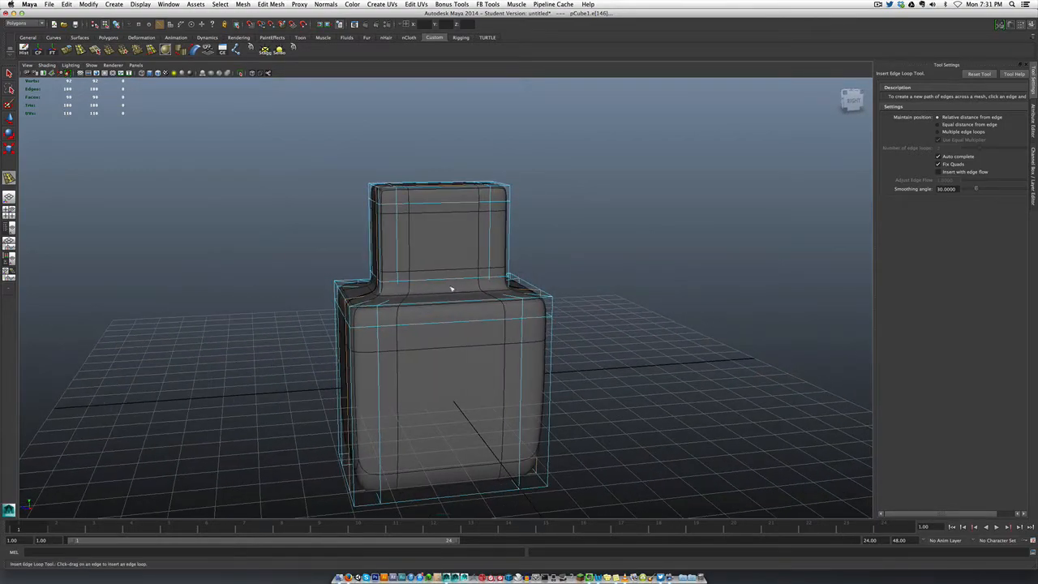
pyautogui.scroll(3, 442, 288)
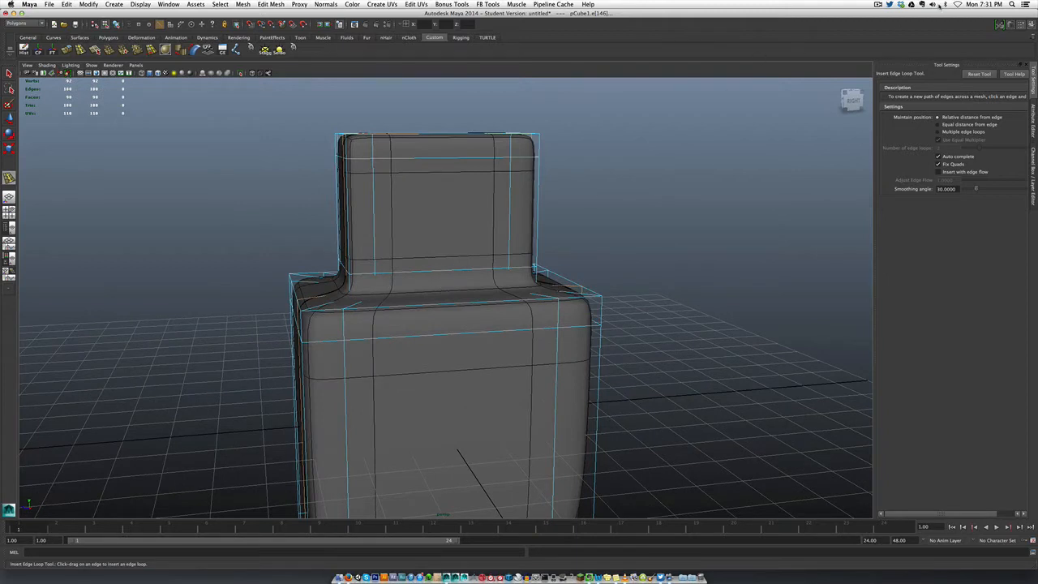
pyautogui.click(878, 4)
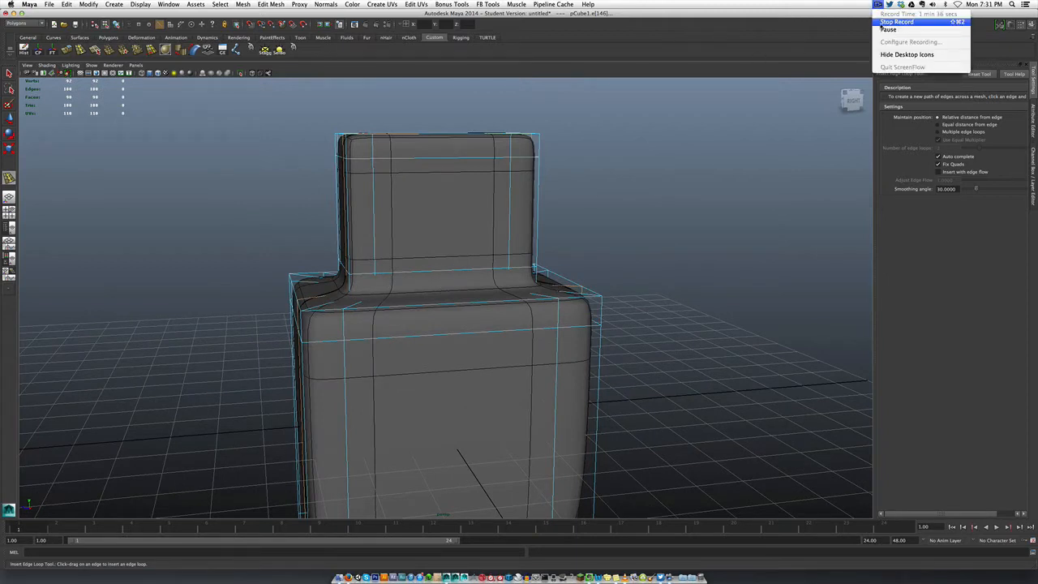
pyautogui.click(881, 30)
pyautogui.click(617, 251)
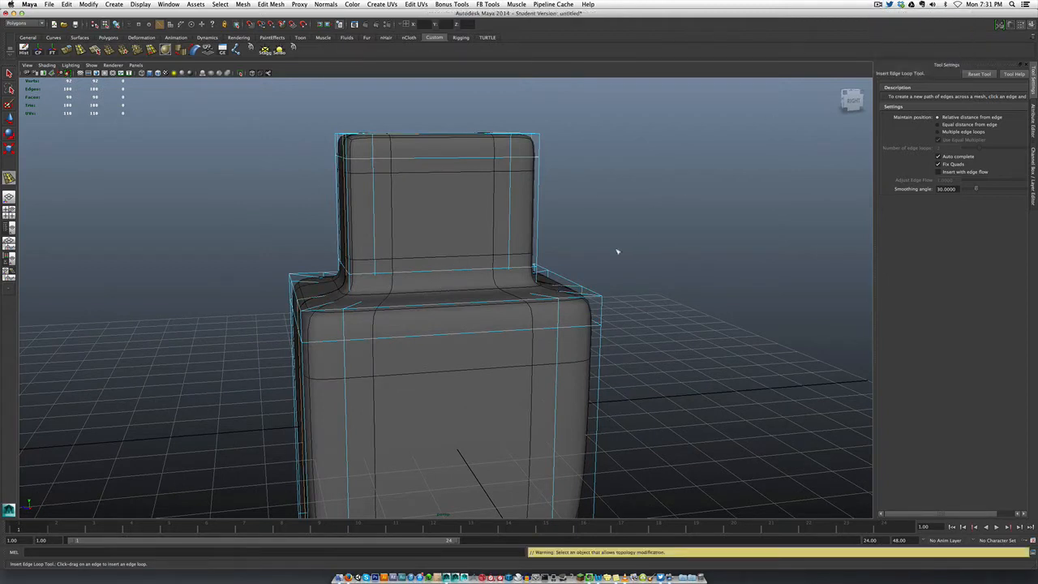
# - Return to object mode with the Select tool, select the model from below and turn off its smooth mesh preview
pyautogui.moveTo(450, 231); pyautogui.dragTo(475, 221, button='right')
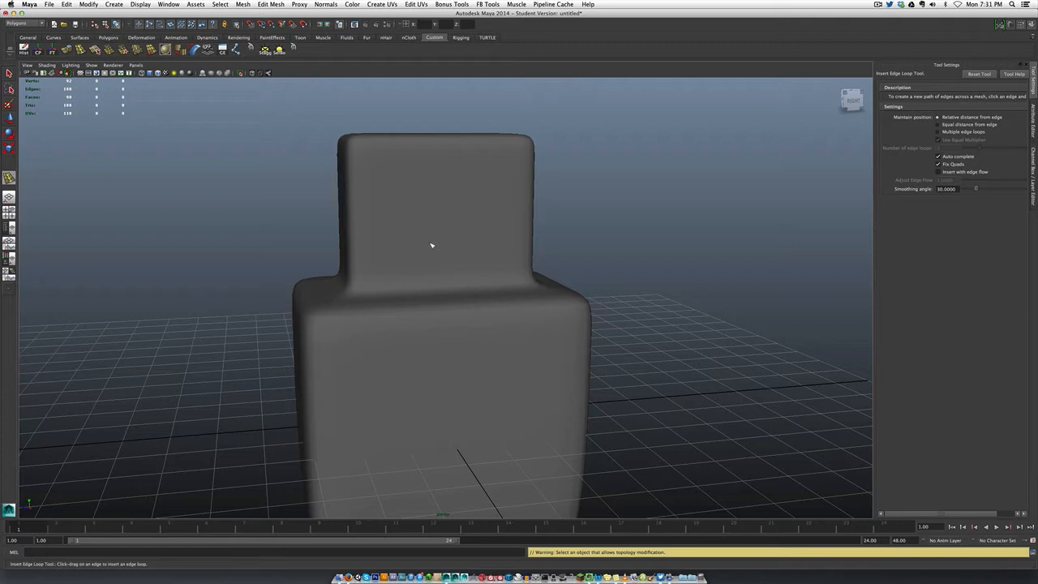
pyautogui.press('q')
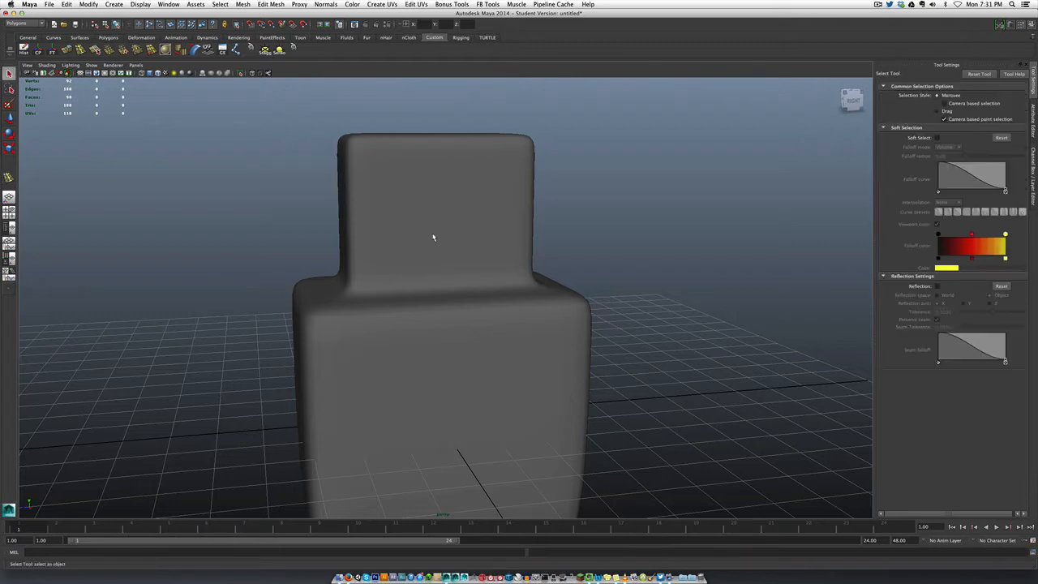
pyautogui.click(433, 237)
pyautogui.keyDown('alt'); pyautogui.moveTo(489, 253); pyautogui.dragTo(470, 308); pyautogui.keyUp('alt')
pyautogui.click(508, 251)
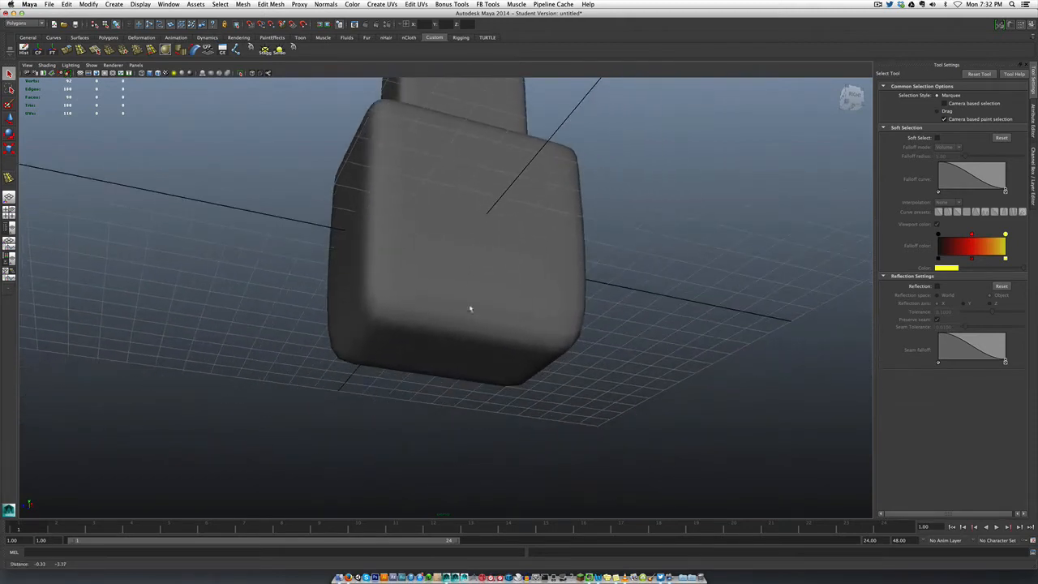
pyautogui.click(427, 335)
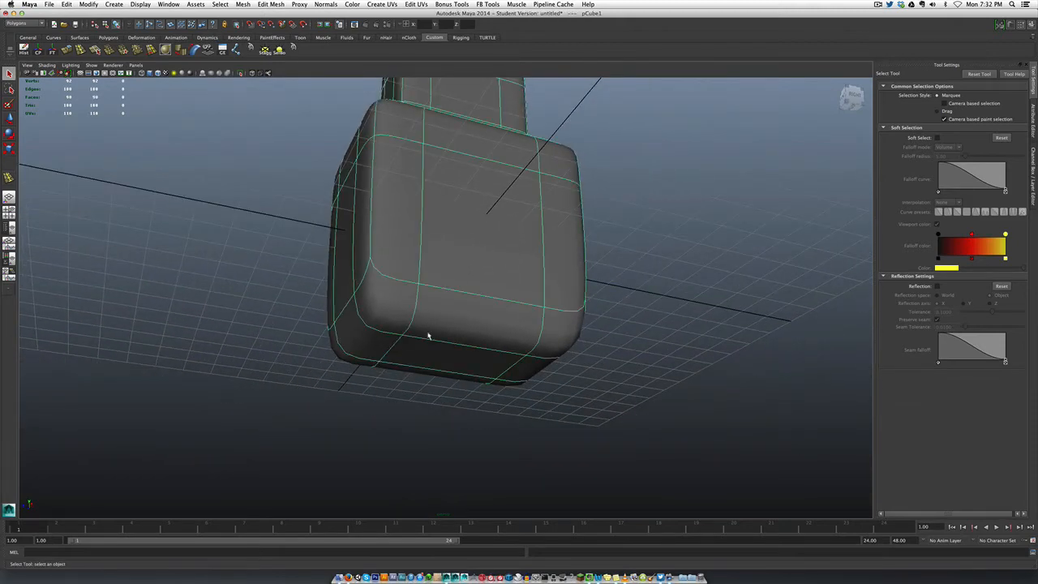
pyautogui.press('1')
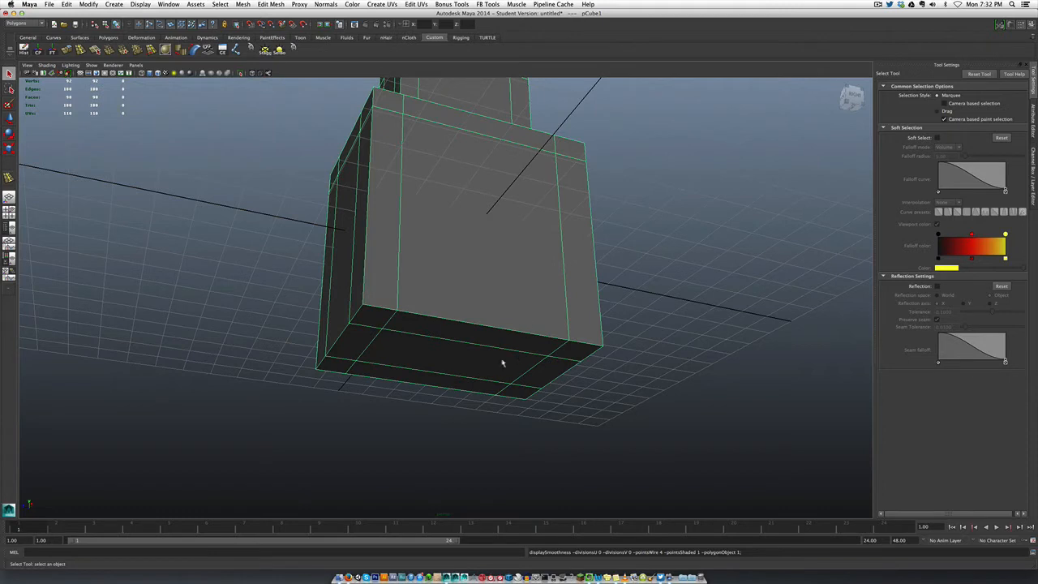
# - Delete all the faces on the underside of the lower block, restore the smooth mesh preview and return to object mode
pyautogui.moveTo(438, 349); pyautogui.dragTo(406, 353, button='right')
pyautogui.click(380, 322)
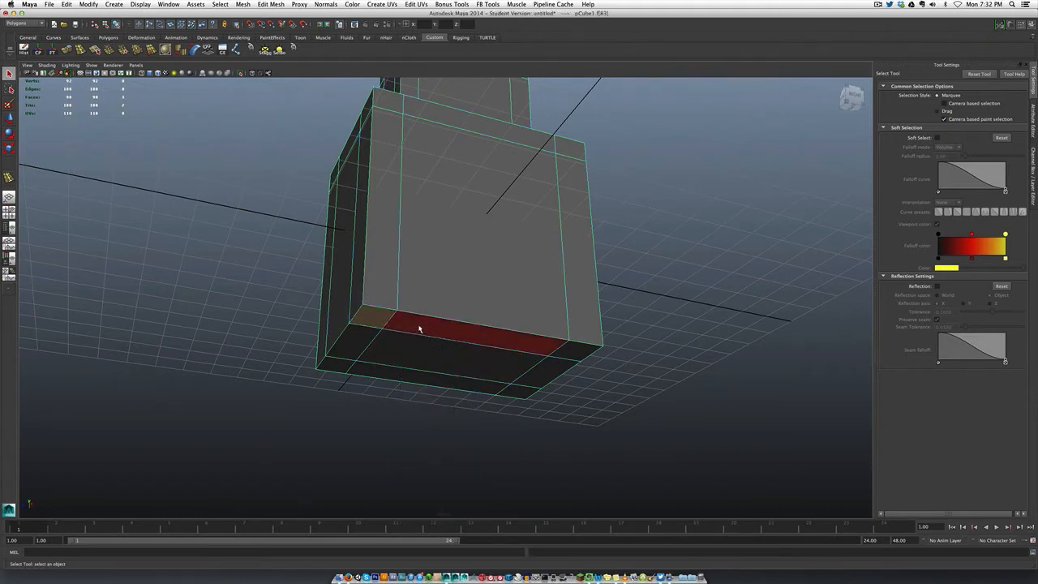
pyautogui.keyDown('shift'); pyautogui.click(419, 328); pyautogui.keyUp('shift')
pyautogui.keyDown('shift'); pyautogui.click(570, 351); pyautogui.keyUp('shift')
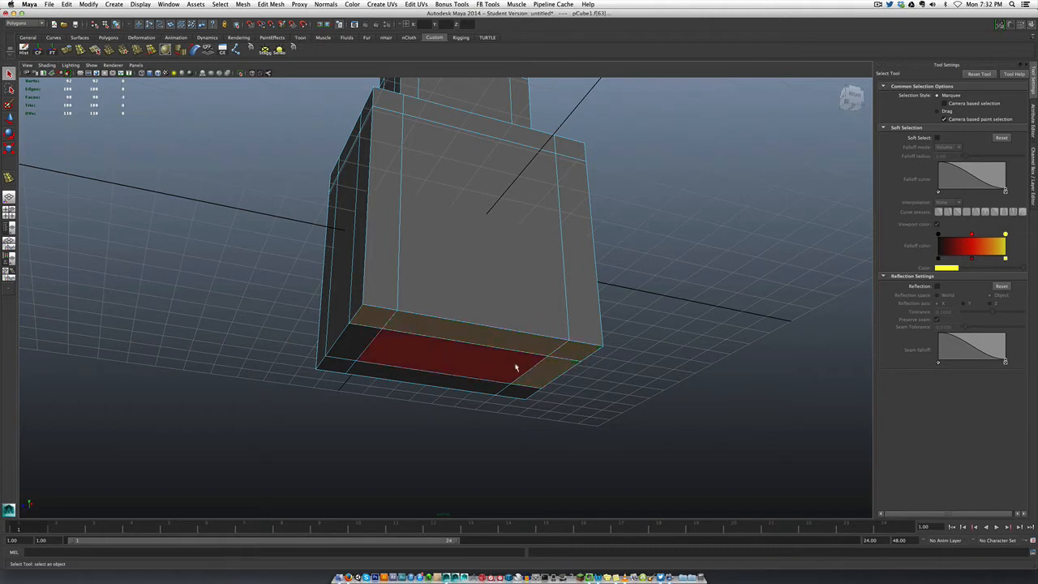
pyautogui.keyDown('shift'); pyautogui.click(389, 361); pyautogui.keyUp('shift')
pyautogui.keyDown('shift'); pyautogui.click(335, 363); pyautogui.keyUp('shift')
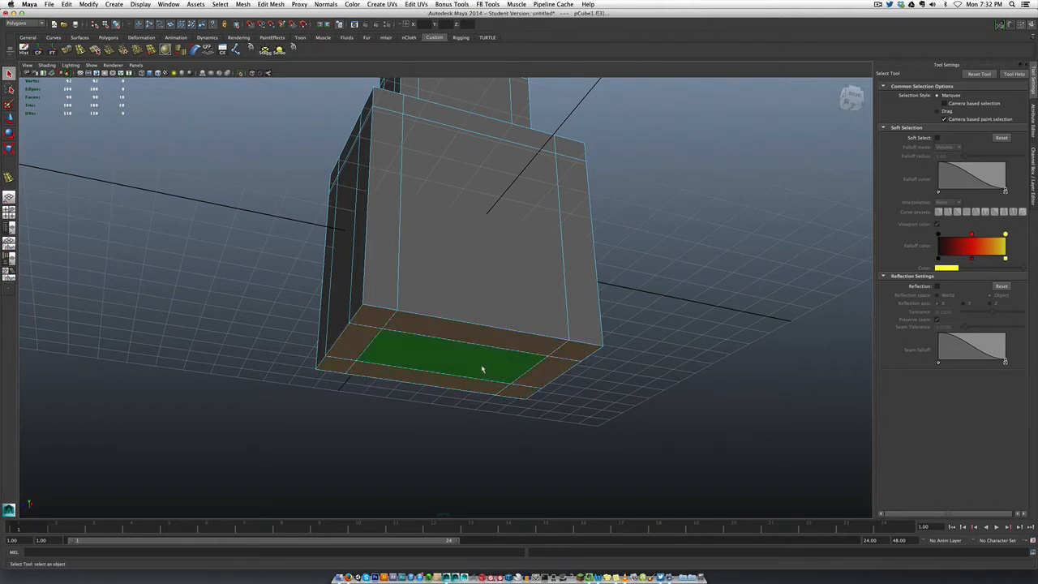
pyautogui.press('3')
pyautogui.keyDown('alt'); pyautogui.moveTo(478, 330); pyautogui.dragTo(466, 338); pyautogui.keyUp('alt')
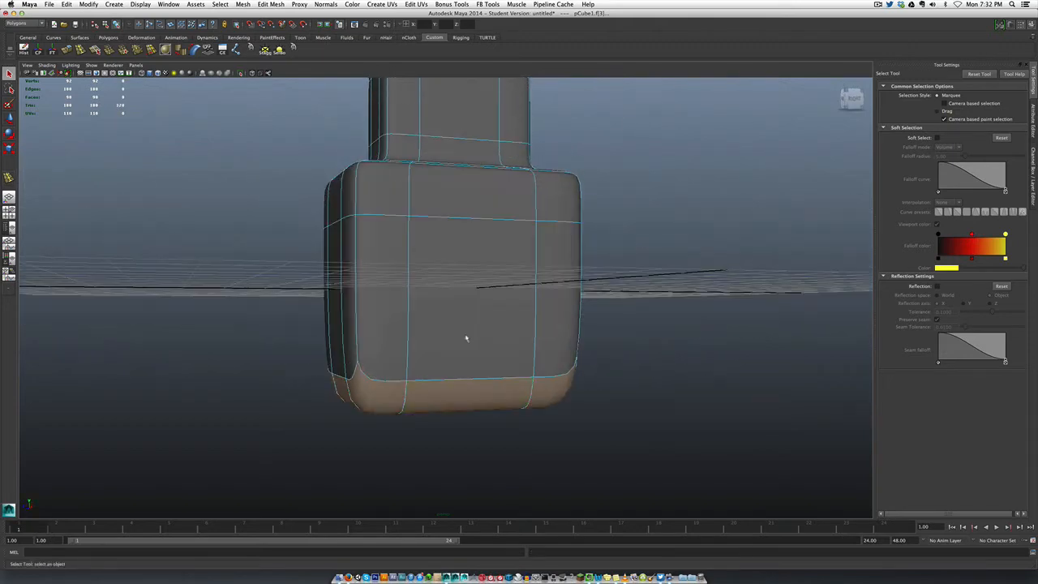
pyautogui.press('Delete')
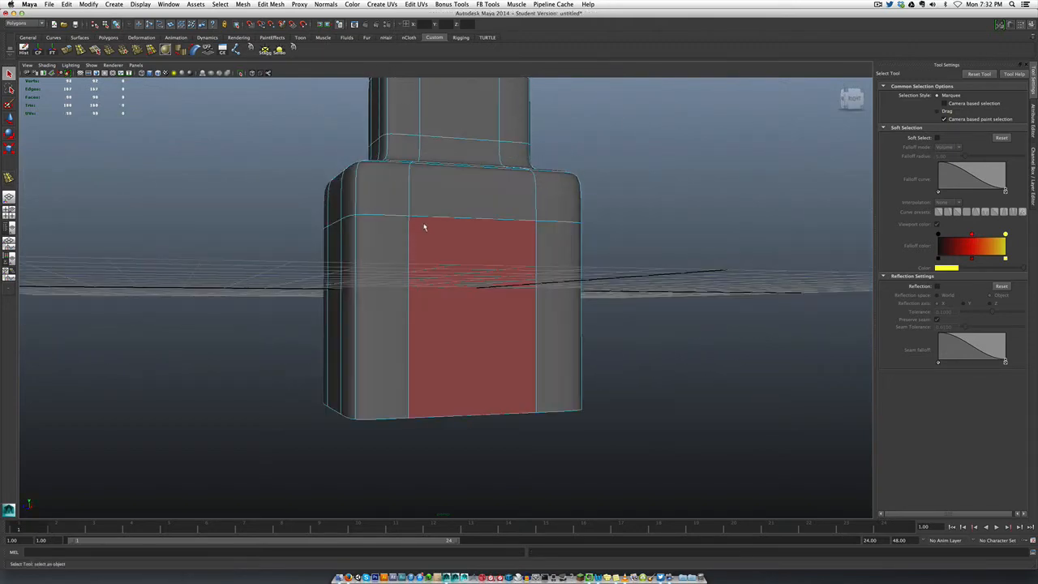
pyautogui.moveTo(365, 413)
pyautogui.keyDown('alt'); pyautogui.mouseDown()
pyautogui.moveTo(438, 416)
pyautogui.moveTo(325, 398)
pyautogui.moveTo(335, 431)
pyautogui.moveTo(394, 413)
pyautogui.moveTo(378, 419)
pyautogui.mouseUp(); pyautogui.keyUp('alt')
pyautogui.moveTo(496, 268); pyautogui.dragTo(527, 231, button='right')
pyautogui.keyDown('alt'); pyautogui.moveTo(478, 342); pyautogui.dragTo(490, 398); pyautogui.keyUp('alt')
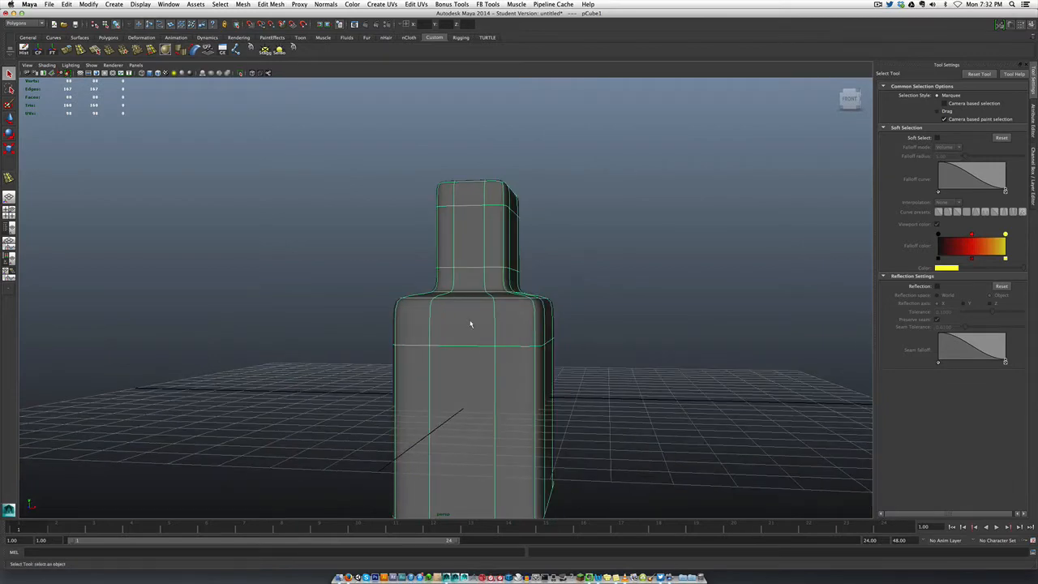
# - Turn off the smooth mesh preview and bring the narrow side of the two-tier block into view
pyautogui.press('1')
pyautogui.keyDown('alt'); pyautogui.moveTo(464, 348); pyautogui.dragTo(468, 303); pyautogui.keyUp('alt')
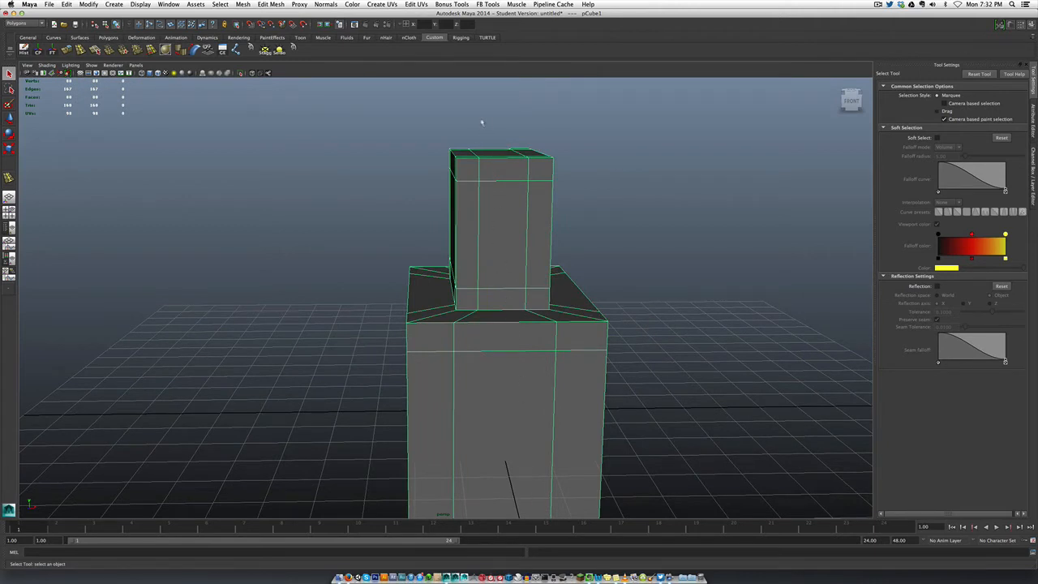
pyautogui.scroll(-3, 491, 373)
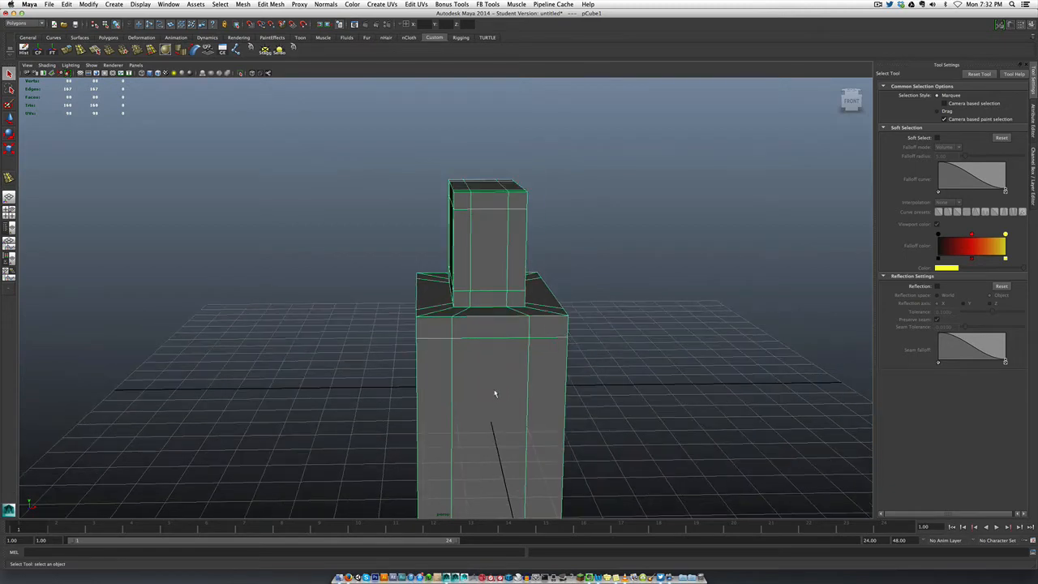
pyautogui.keyDown('alt'); pyautogui.moveTo(501, 384); pyautogui.dragTo(463, 332, button='middle'); pyautogui.keyUp('alt')
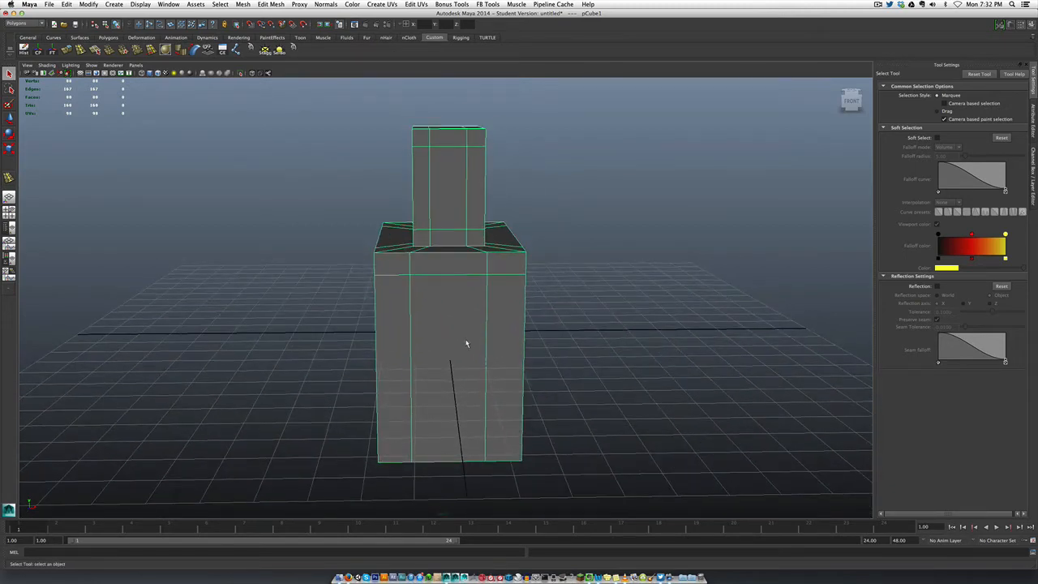
pyautogui.keyDown('alt'); pyautogui.moveTo(464, 342); pyautogui.dragTo(466, 332); pyautogui.keyUp('alt')
pyautogui.keyDown('alt'); pyautogui.moveTo(465, 324); pyautogui.dragTo(464, 344, button='middle'); pyautogui.keyUp('alt')
pyautogui.keyDown('alt'); pyautogui.moveTo(463, 343); pyautogui.dragTo(462, 355); pyautogui.keyUp('alt')
pyautogui.scroll(2, 462, 356)
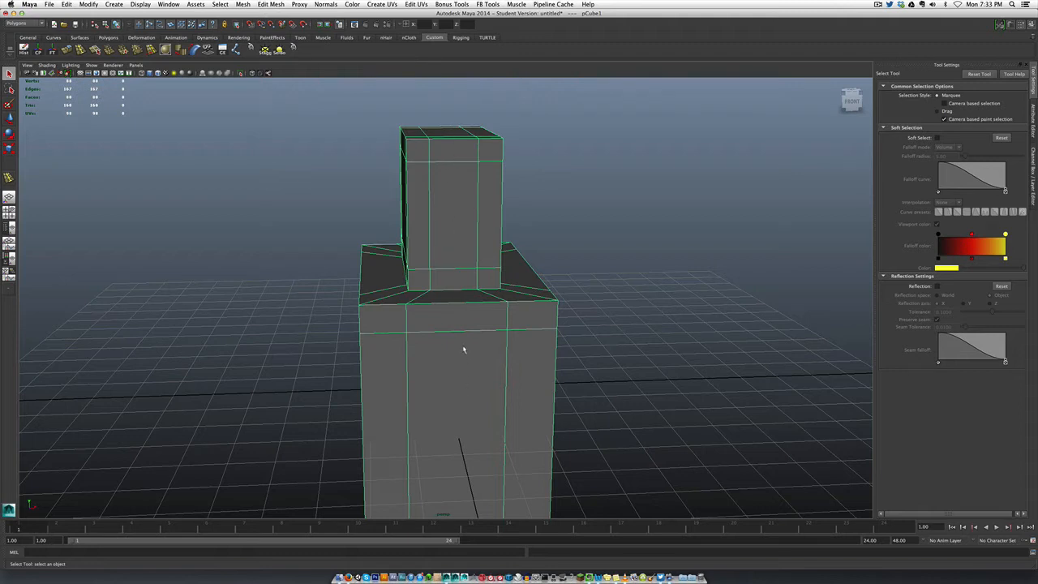
# - Insert one centred vertical edge loop on the narrow side using multiple edge loops set to 1, and reset the tool settings
pyautogui.keyDown('shift'); pyautogui.moveTo(461, 349); pyautogui.dragTo(447, 357, button='right'); pyautogui.keyUp('shift')
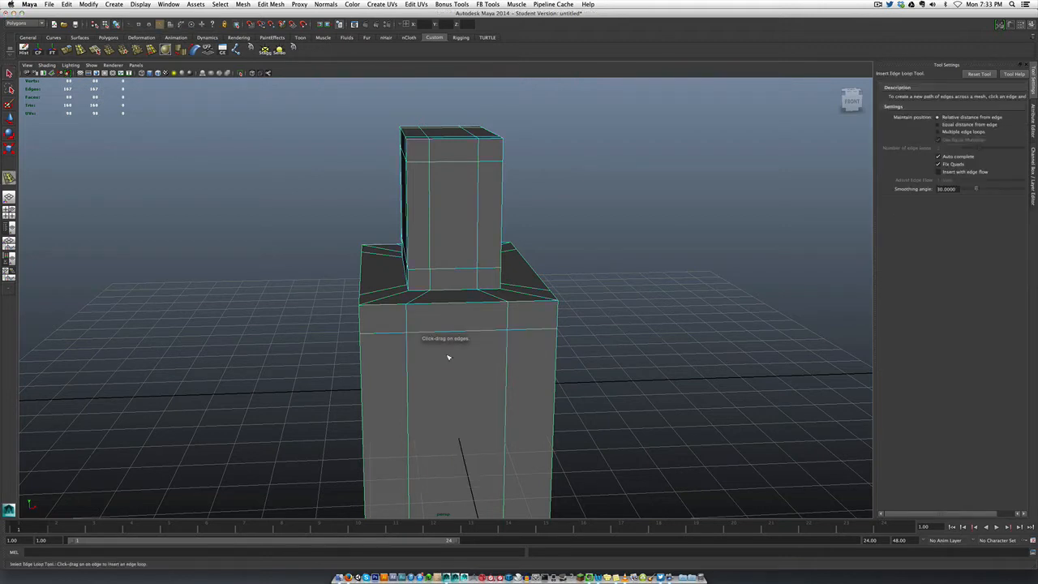
pyautogui.click(953, 134)
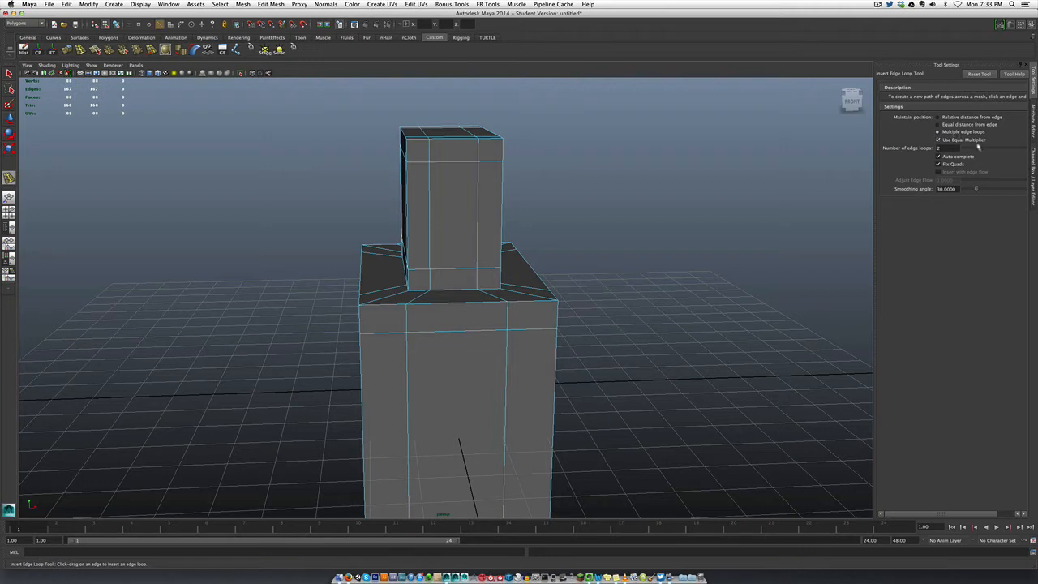
pyautogui.moveTo(973, 149); pyautogui.dragTo(970, 152)
pyautogui.moveTo(474, 325); pyautogui.dragTo(458, 176)
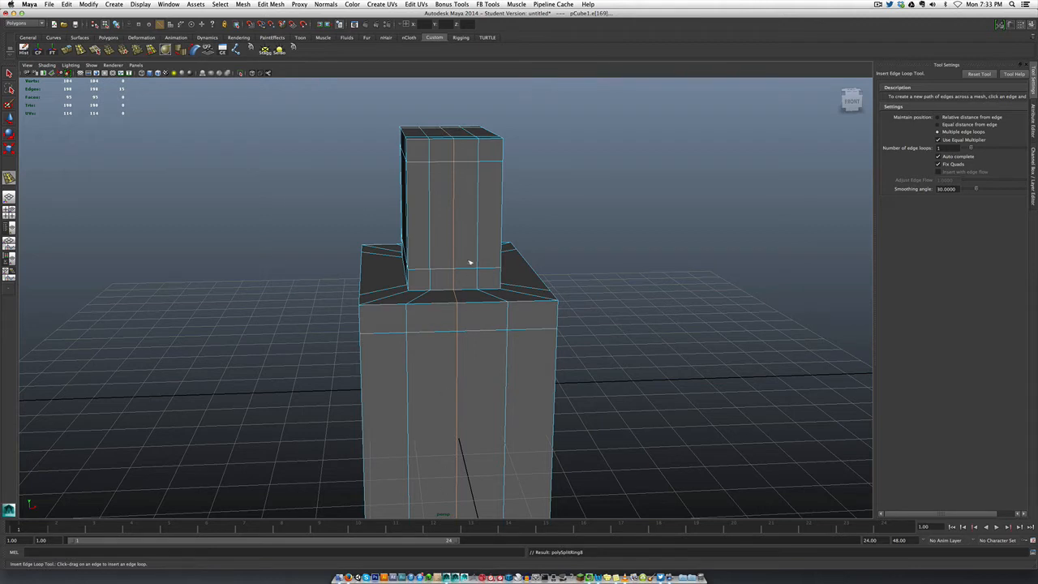
pyautogui.click(978, 74)
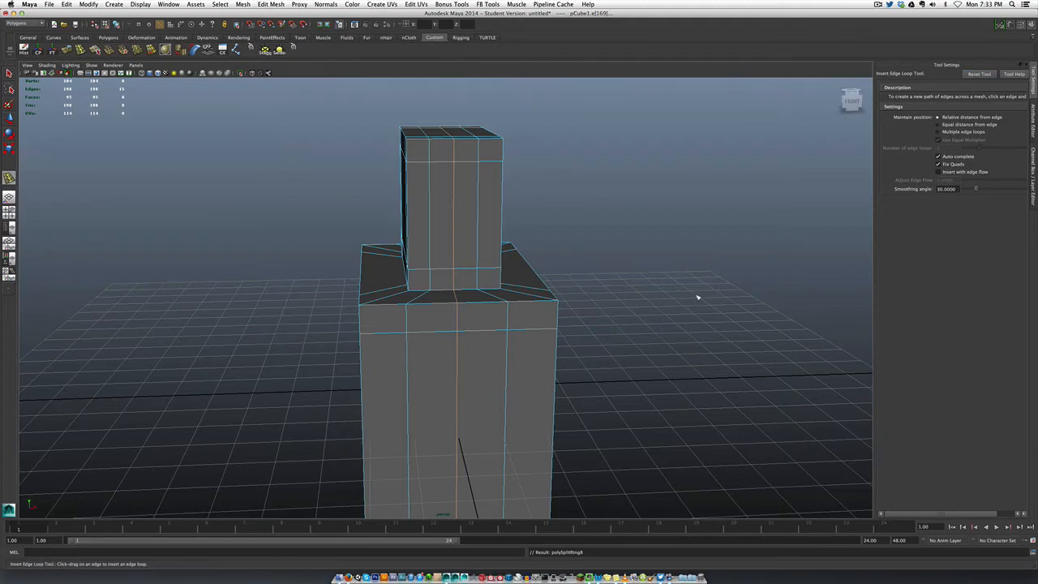
# - Bevel the selected centre edge loop with a fractional width of 0.1 and 1 segment, and close the bevel options
pyautogui.keyDown('alt'); pyautogui.moveTo(695, 295); pyautogui.dragTo(627, 302); pyautogui.keyUp('alt')
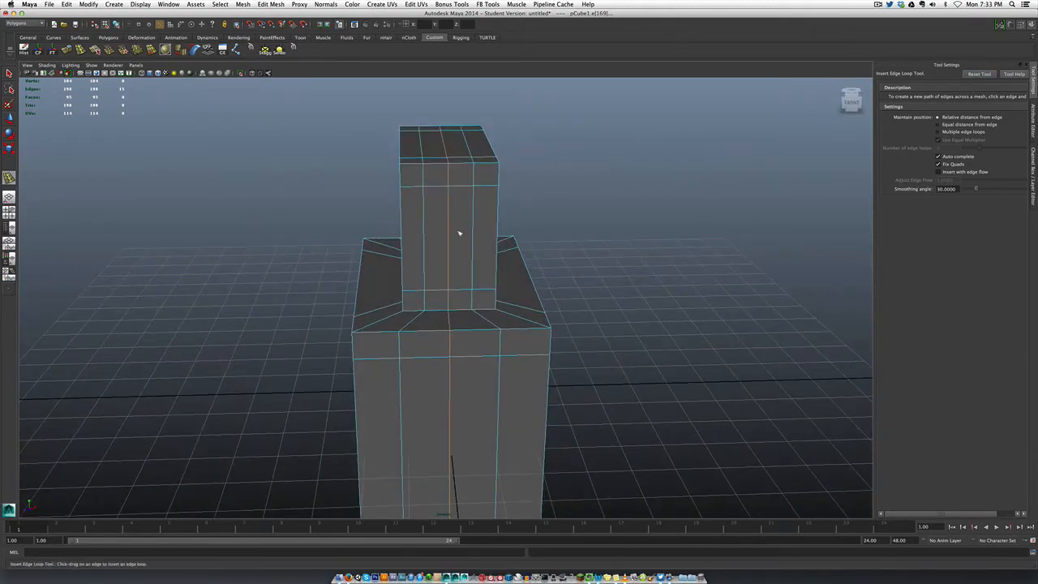
pyautogui.press('q')
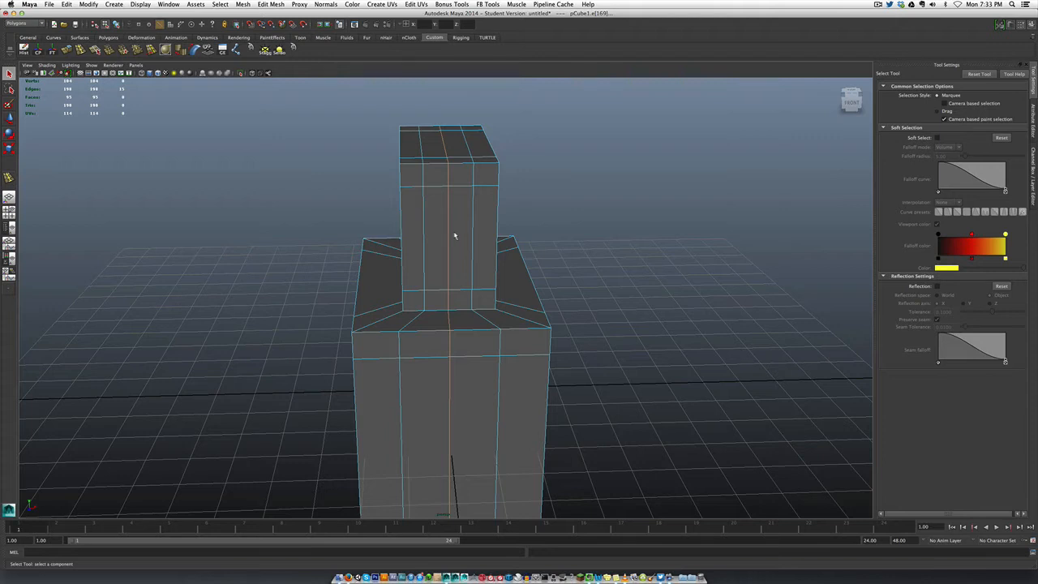
pyautogui.keyDown('shift'); pyautogui.rightClick(454, 235); pyautogui.keyUp('shift')
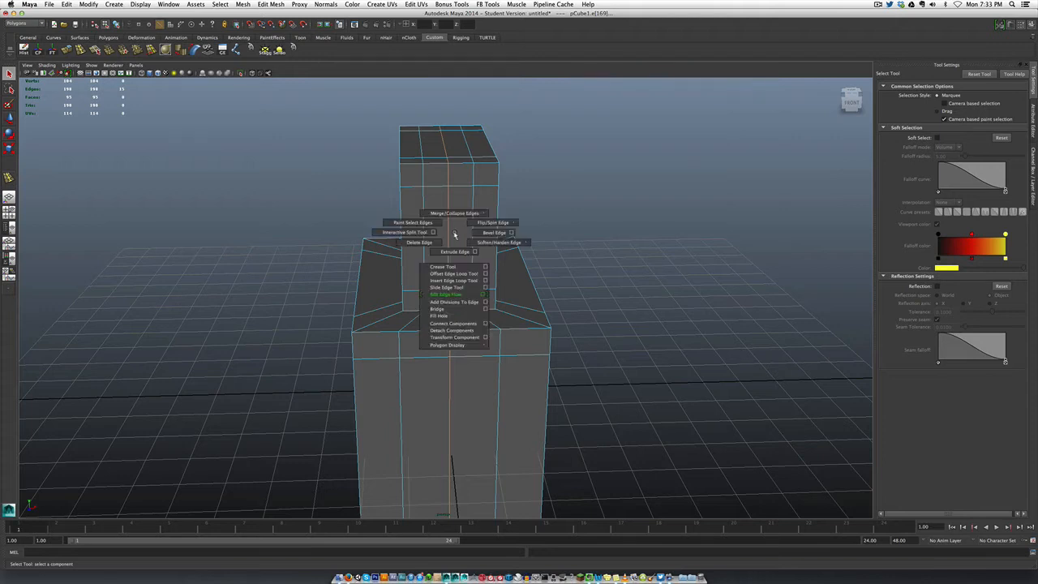
pyautogui.keyDown('shift'); pyautogui.moveTo(454, 235); pyautogui.dragTo(513, 236, button='right'); pyautogui.keyUp('shift')
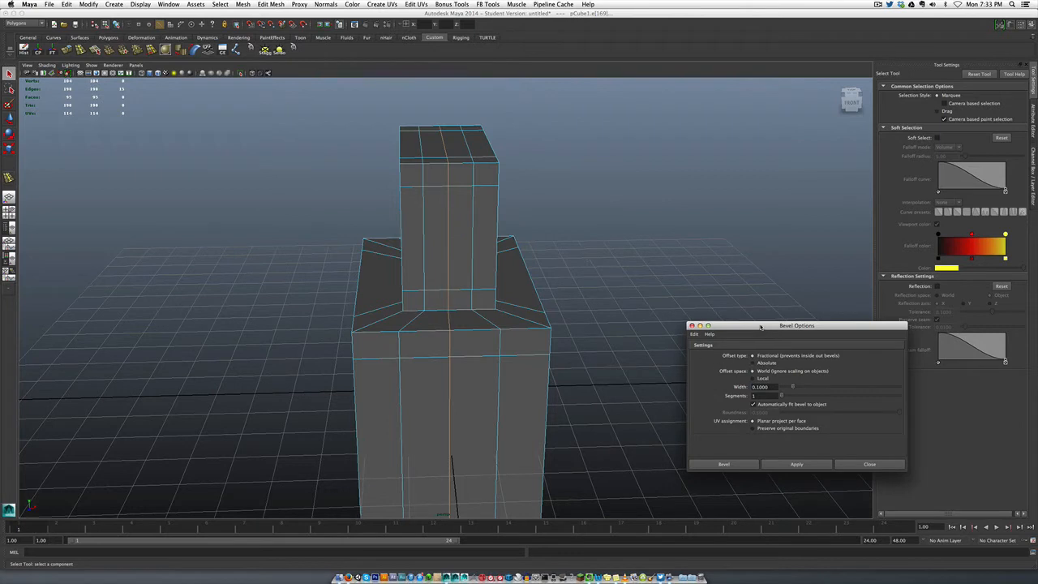
pyautogui.moveTo(760, 326); pyautogui.dragTo(707, 272)
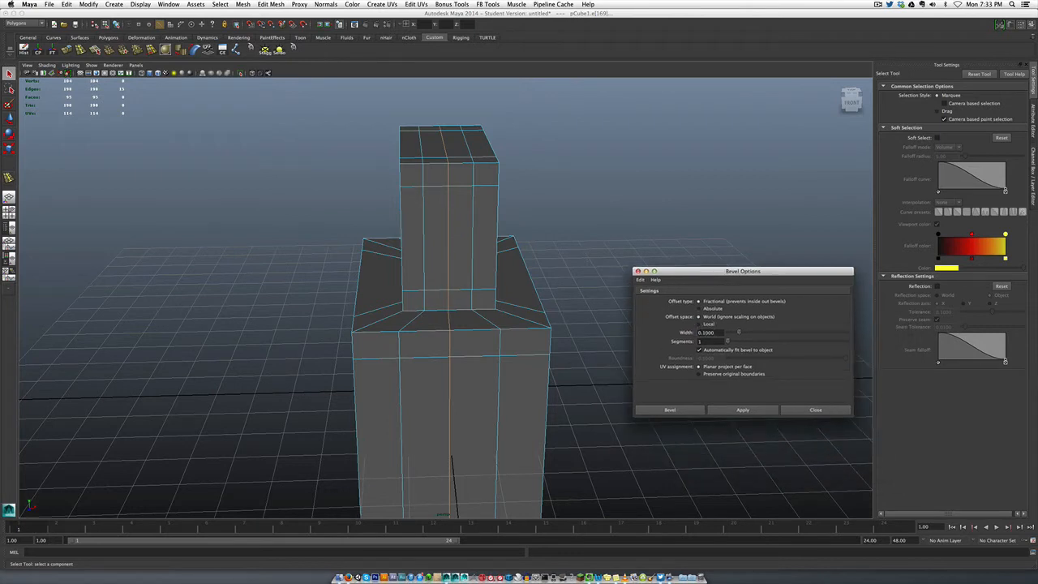
pyautogui.click(743, 410)
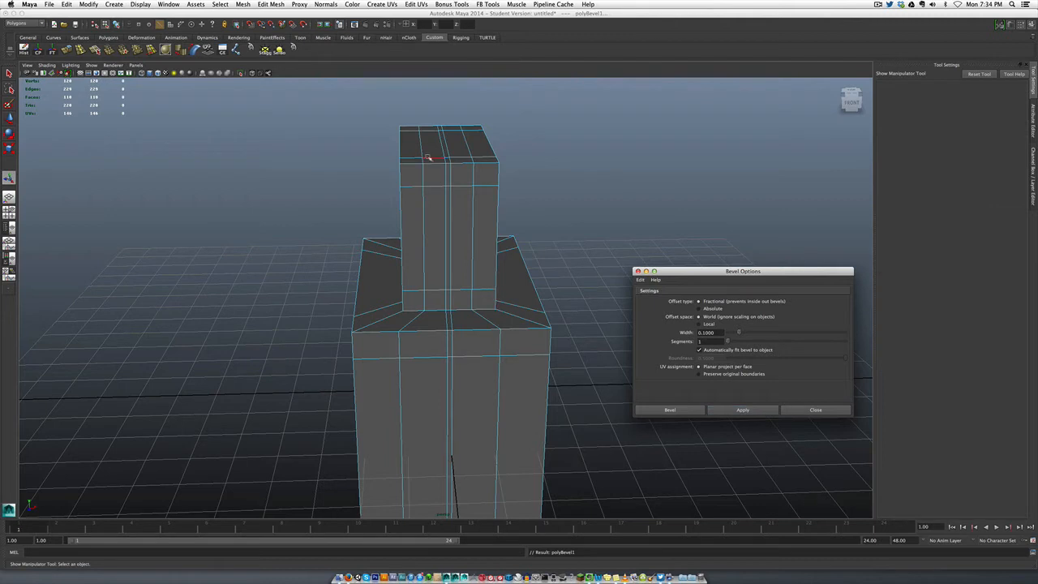
pyautogui.click(792, 411)
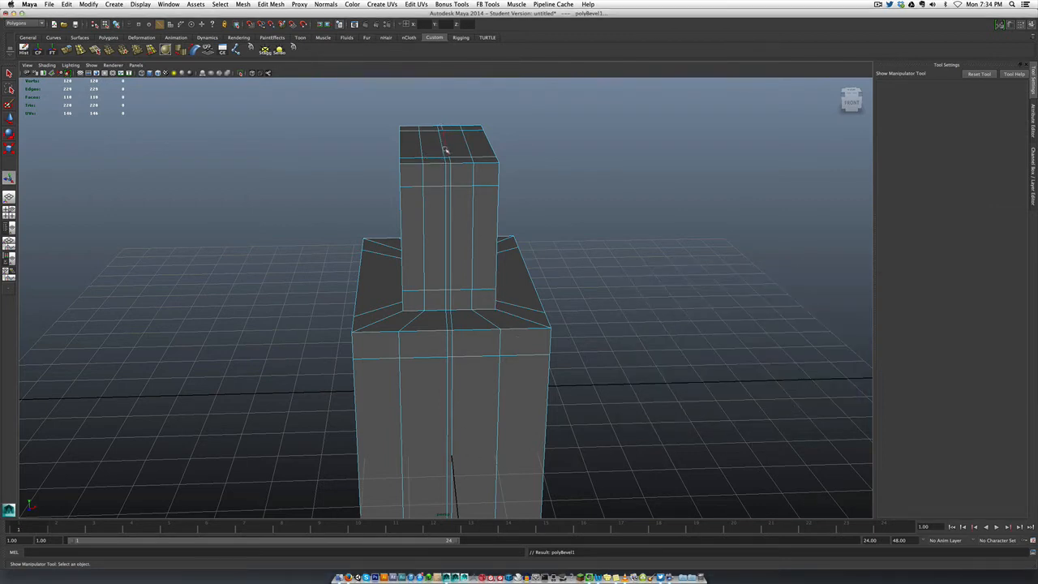
# - In face mode, select the complete loop of narrow faces running along the centre bevel
pyautogui.scroll(3, 475, 324)
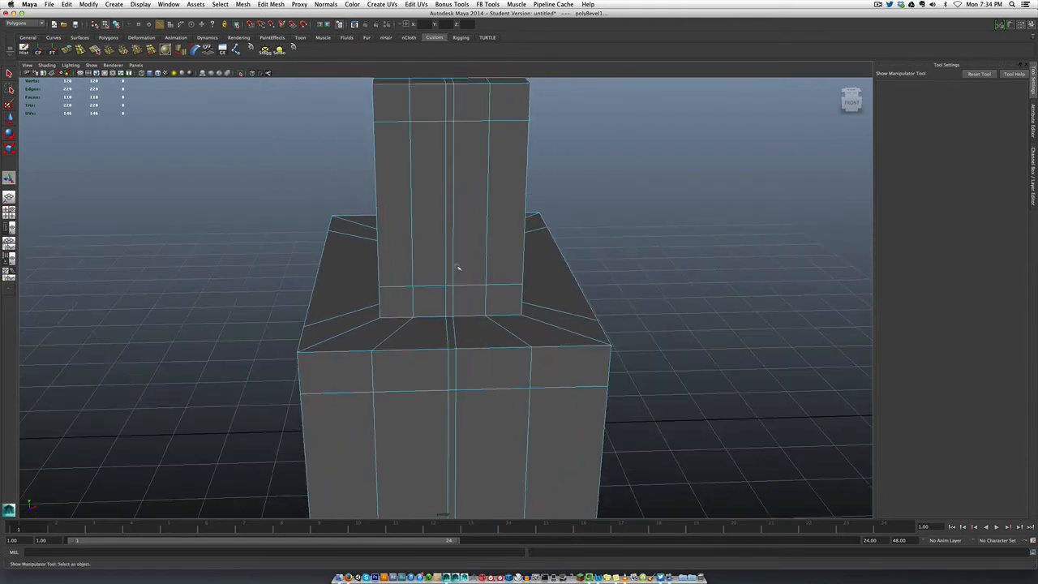
pyautogui.moveTo(448, 187); pyautogui.dragTo(449, 204, button='right')
pyautogui.click(444, 275)
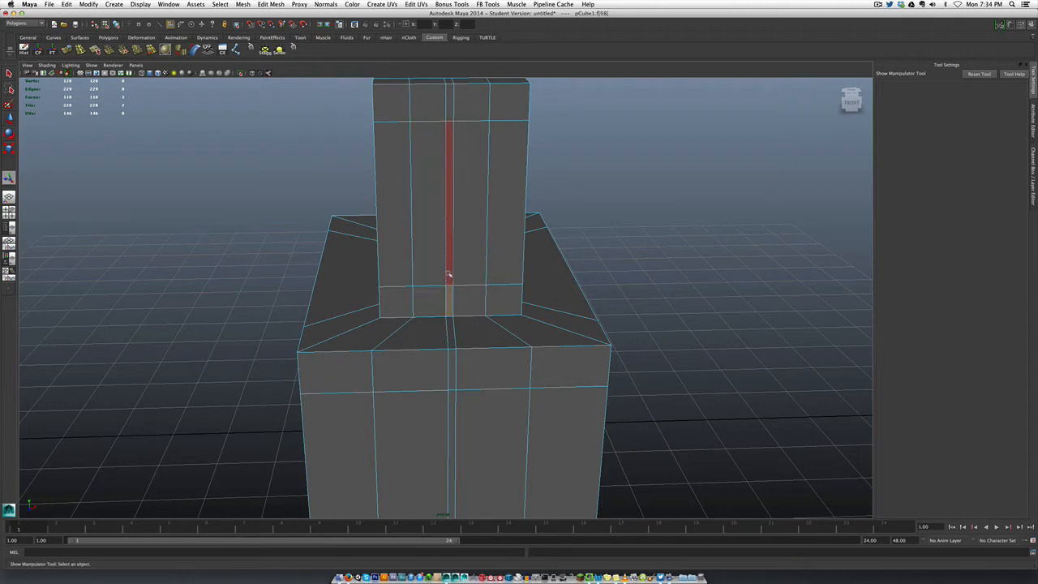
pyautogui.keyDown('shift'); pyautogui.doubleClick(448, 275); pyautogui.keyUp('shift')
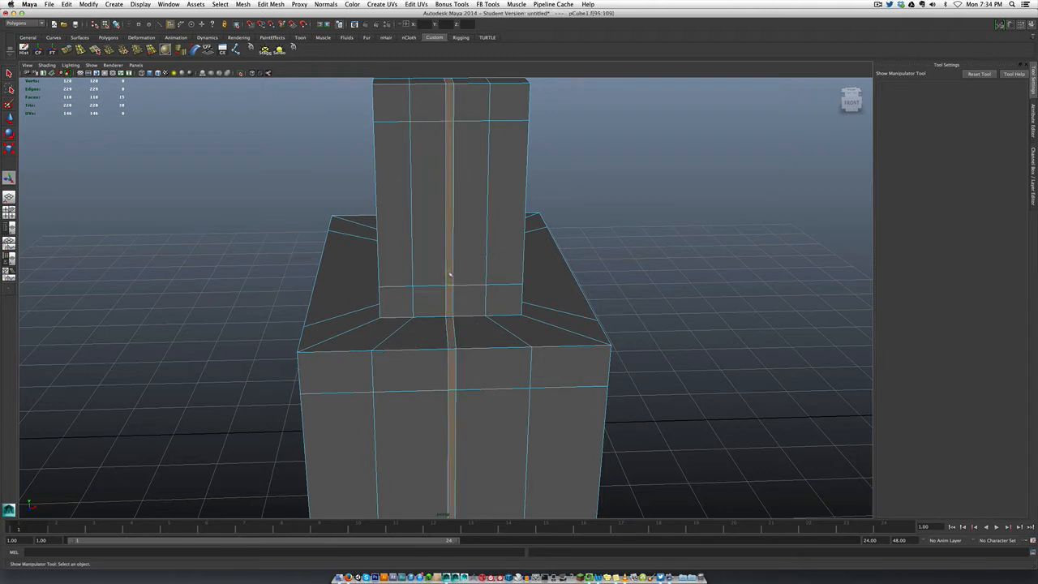
pyautogui.scroll(-5, 449, 274)
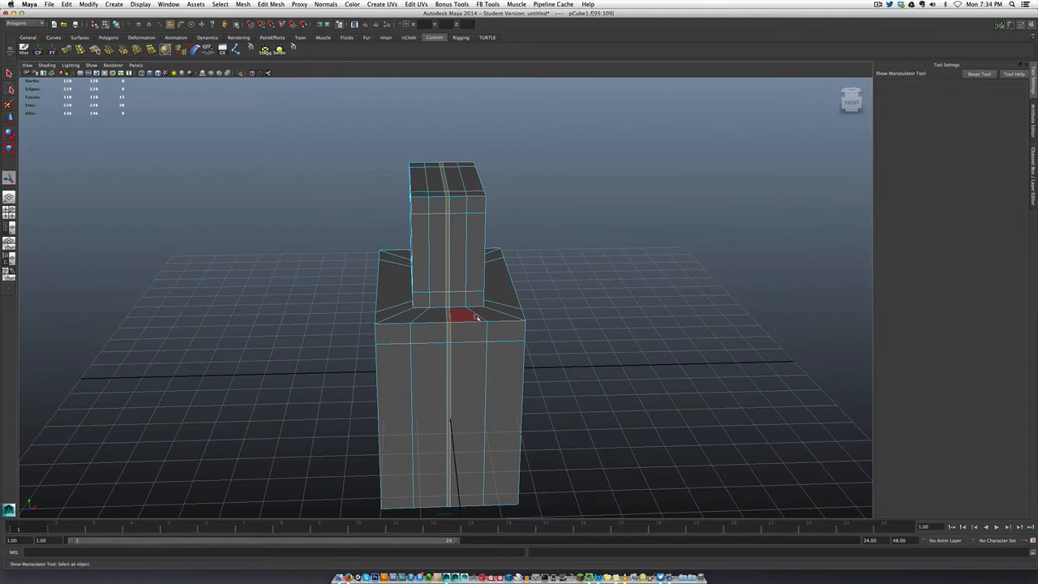
pyautogui.keyDown('alt'); pyautogui.moveTo(478, 317); pyautogui.dragTo(424, 320); pyautogui.keyUp('alt')
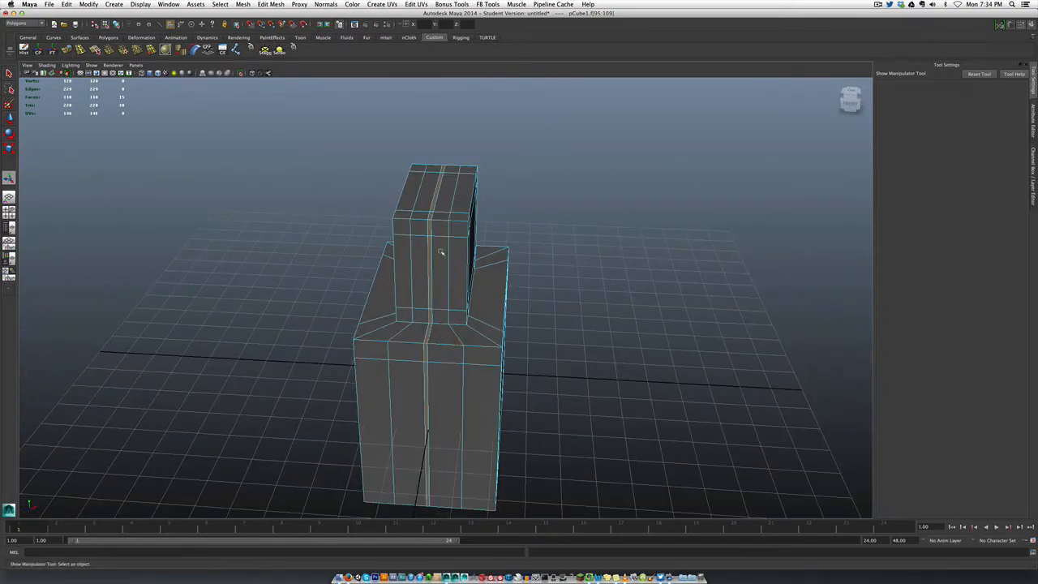
pyautogui.keyDown('alt'); pyautogui.moveTo(441, 252); pyautogui.dragTo(419, 290); pyautogui.keyUp('alt')
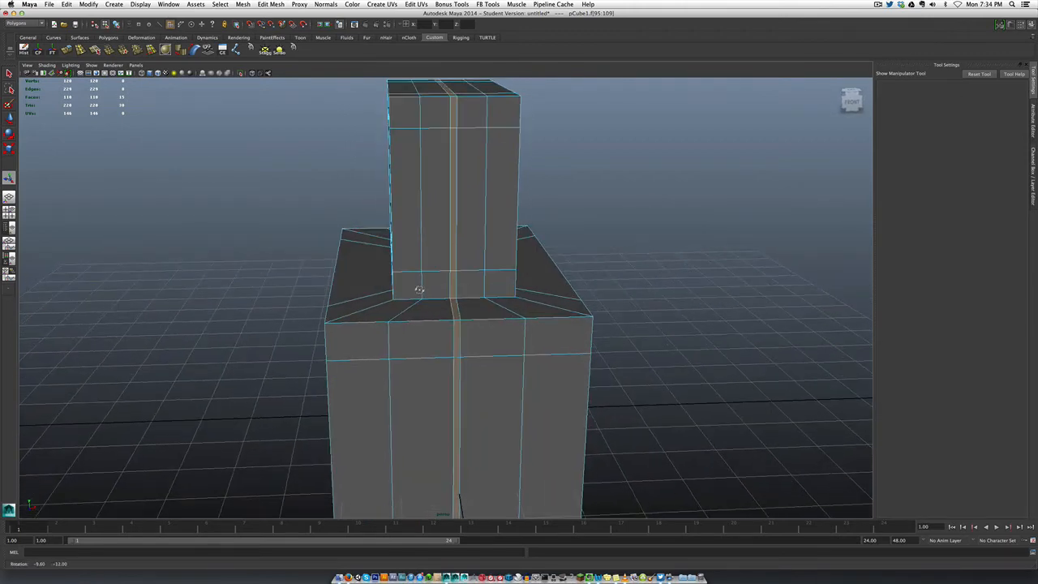
pyautogui.scroll(5, 419, 289)
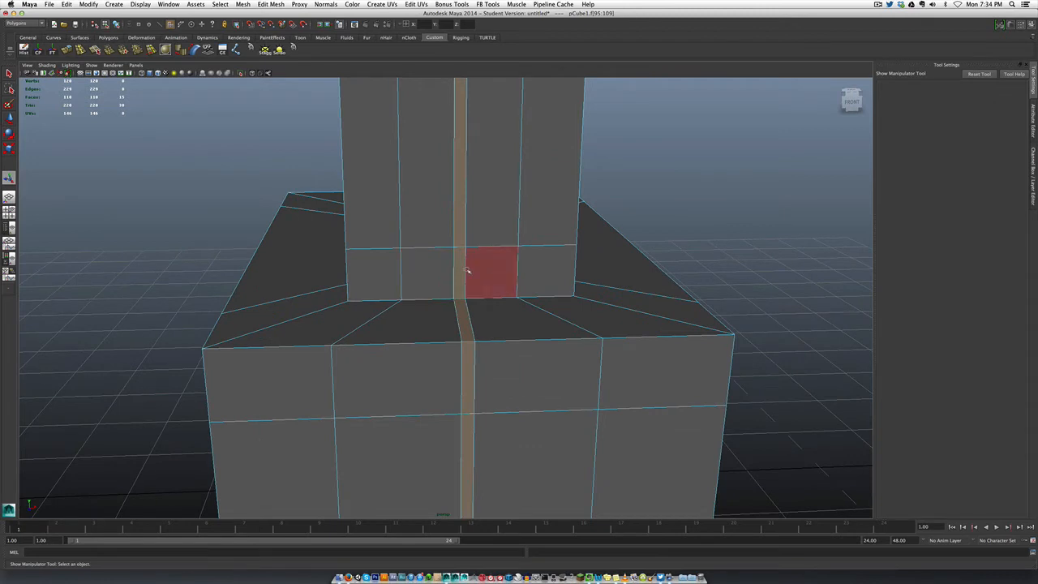
# - Extrude the selected narrow face loop slightly inward with a small negative thickness to begin a groove around the model
pyautogui.keyDown('shift'); pyautogui.moveTo(460, 267); pyautogui.dragTo(460, 285, button='right'); pyautogui.keyUp('shift')
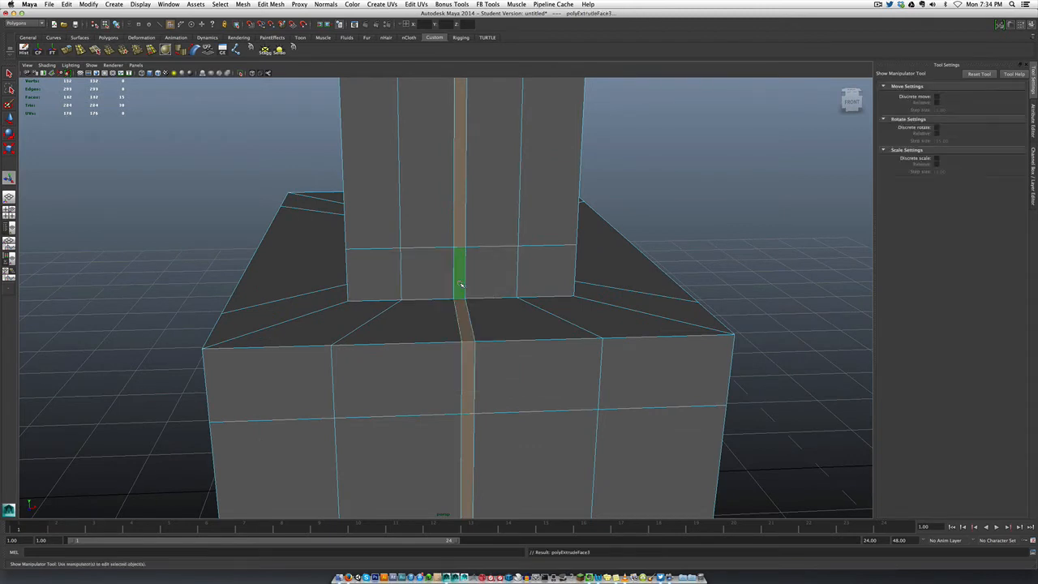
pyautogui.scroll(-5, 438, 294)
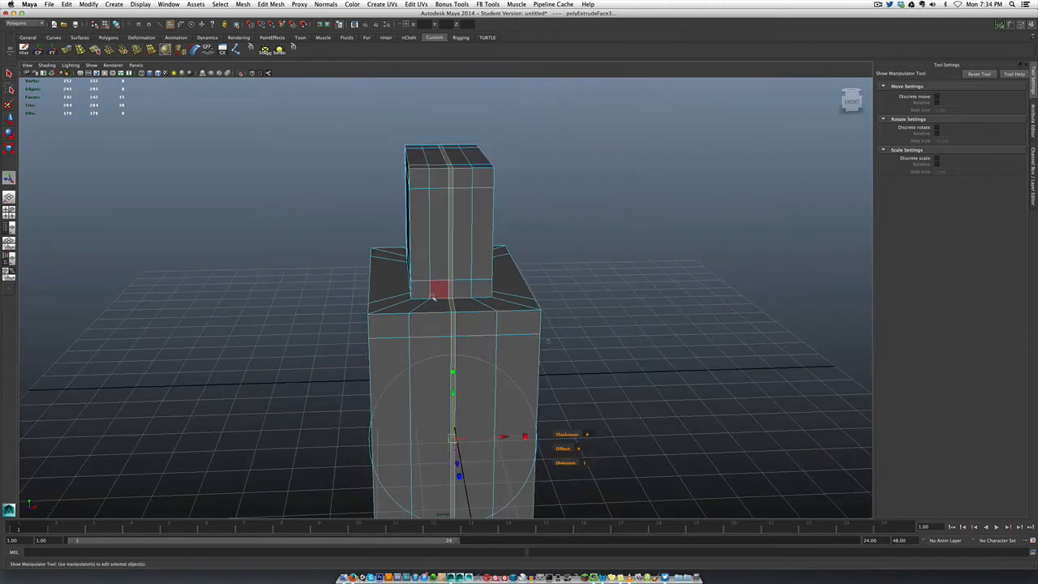
pyautogui.scroll(2, 577, 435)
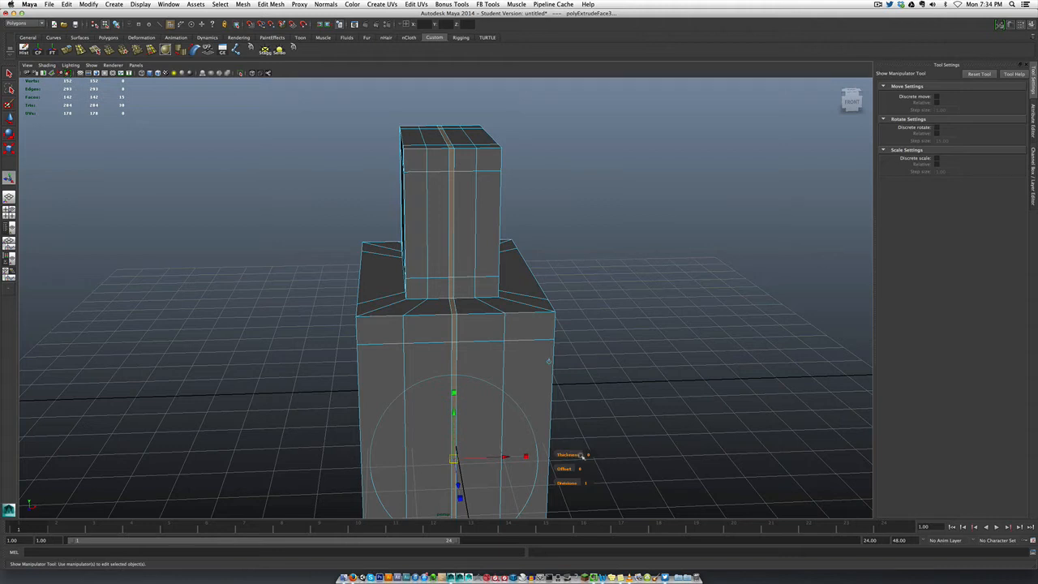
pyautogui.moveTo(575, 455); pyautogui.dragTo(583, 455)
pyautogui.click(549, 361)
pyautogui.scroll(3, 534, 361)
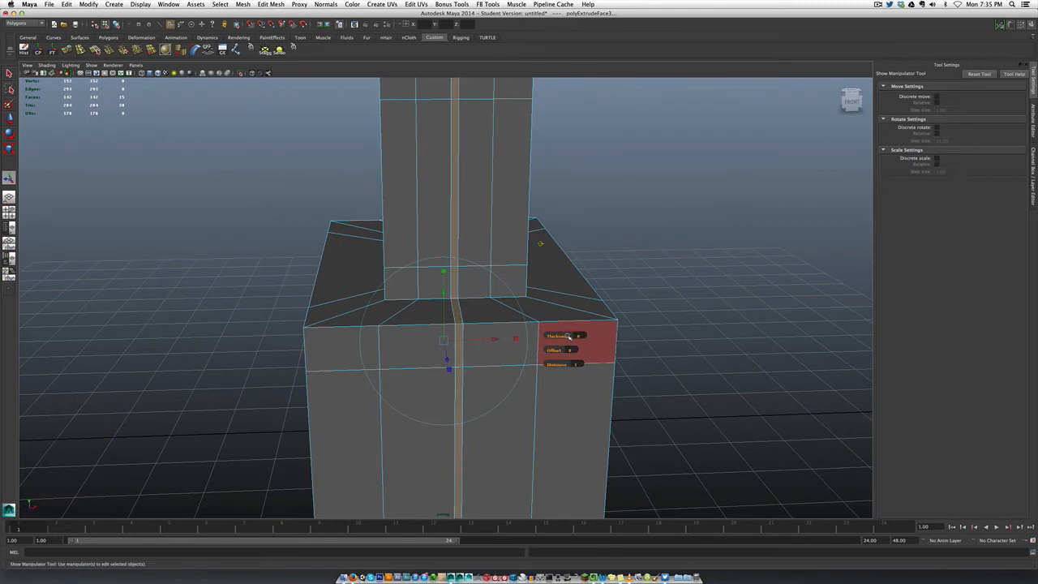
pyautogui.moveTo(571, 335); pyautogui.dragTo(582, 335)
pyautogui.keyDown('alt'); pyautogui.moveTo(499, 398); pyautogui.dragTo(546, 370); pyautogui.keyUp('alt')
pyautogui.keyDown('alt'); pyautogui.moveTo(546, 371); pyautogui.dragTo(579, 349, button='right'); pyautogui.keyUp('alt')
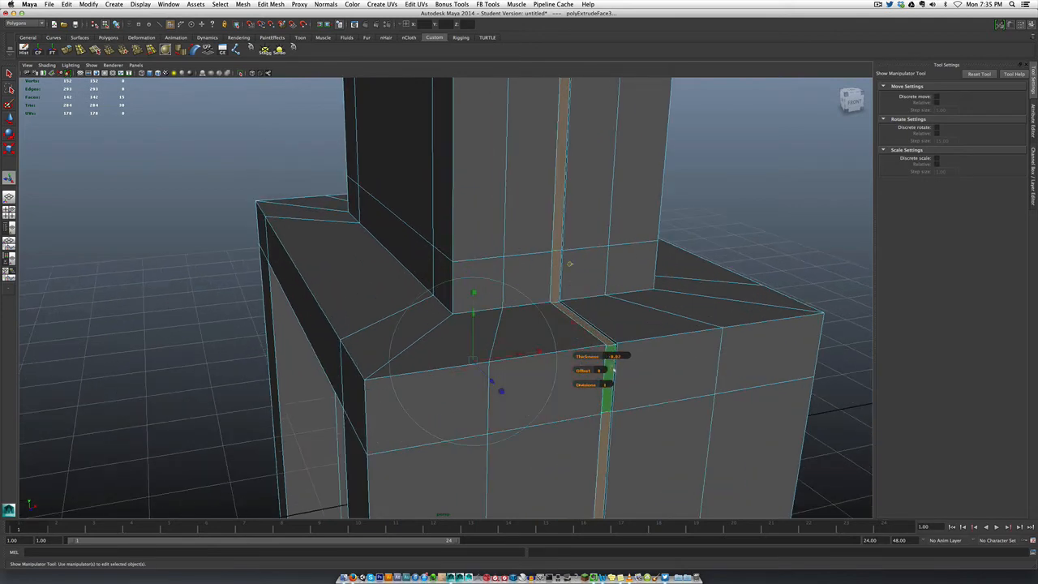
# - Repeat the extrusion on the same face loop with another negative thickness to deepen the groove
pyautogui.press('g')
pyautogui.keyDown('alt'); pyautogui.moveTo(604, 339); pyautogui.dragTo(597, 446, button='right'); pyautogui.keyUp('alt')
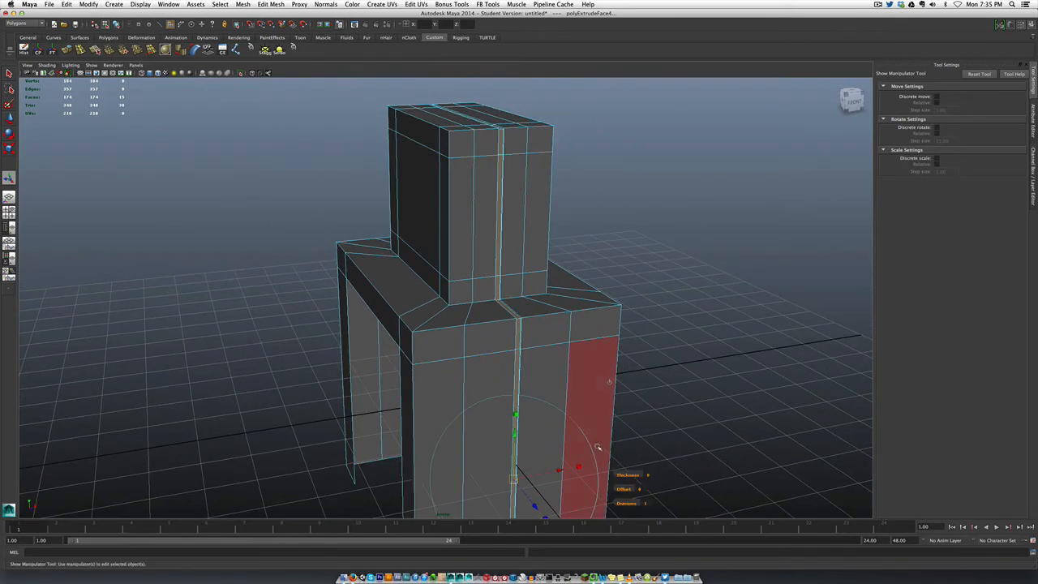
pyautogui.click(607, 383)
pyautogui.keyDown('alt'); pyautogui.moveTo(523, 485); pyautogui.dragTo(564, 292, button='right'); pyautogui.keyUp('alt')
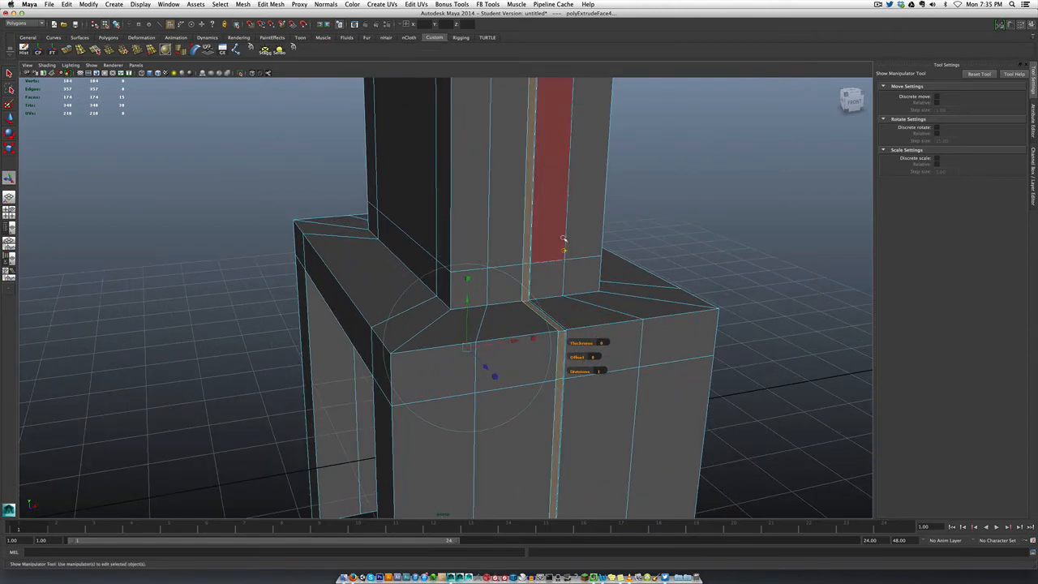
pyautogui.keyDown('alt'); pyautogui.moveTo(563, 251); pyautogui.dragTo(600, 347, button='right'); pyautogui.keyUp('alt')
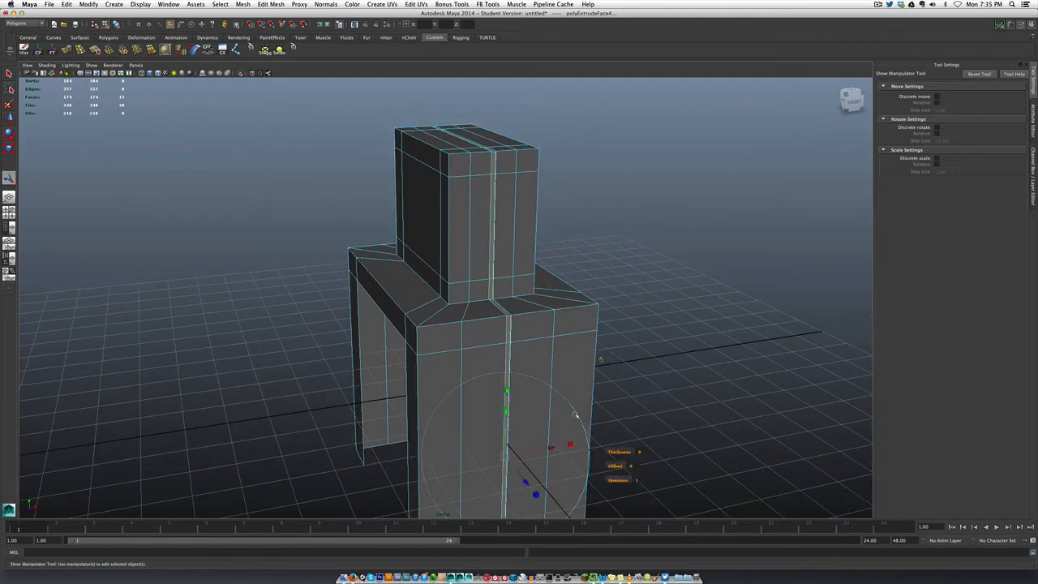
pyautogui.click(597, 360)
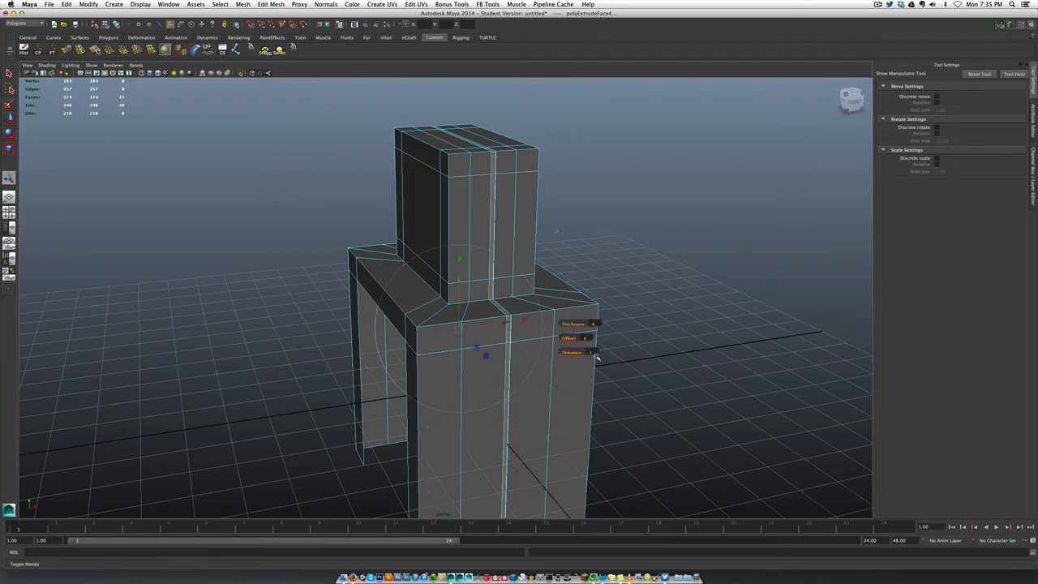
pyautogui.scroll(5, 464, 327)
pyautogui.keyDown('alt'); pyautogui.moveTo(460, 326); pyautogui.dragTo(432, 356); pyautogui.keyUp('alt')
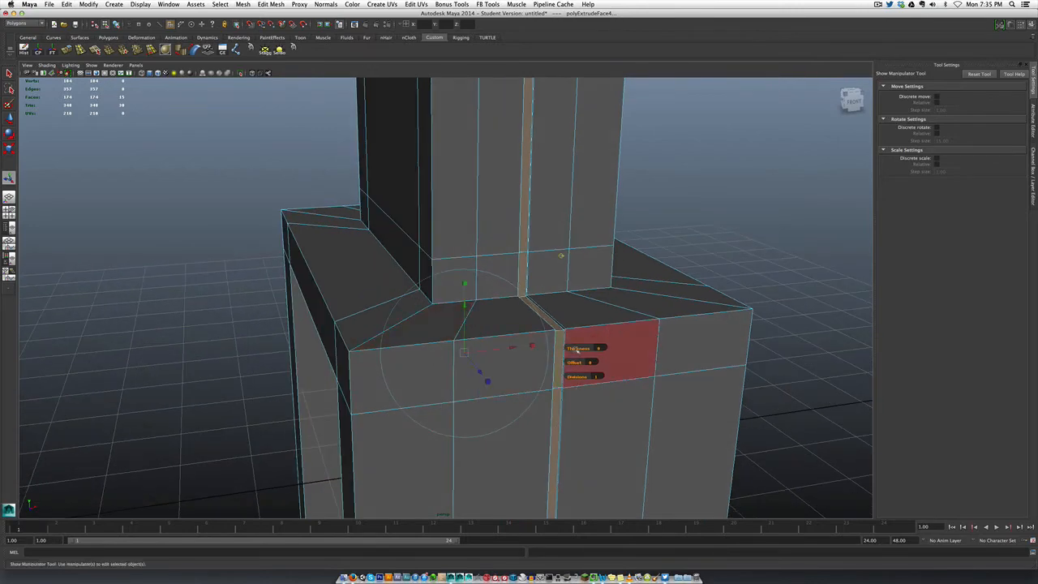
pyautogui.keyDown('alt'); pyautogui.moveTo(616, 358); pyautogui.dragTo(585, 355); pyautogui.keyUp('alt')
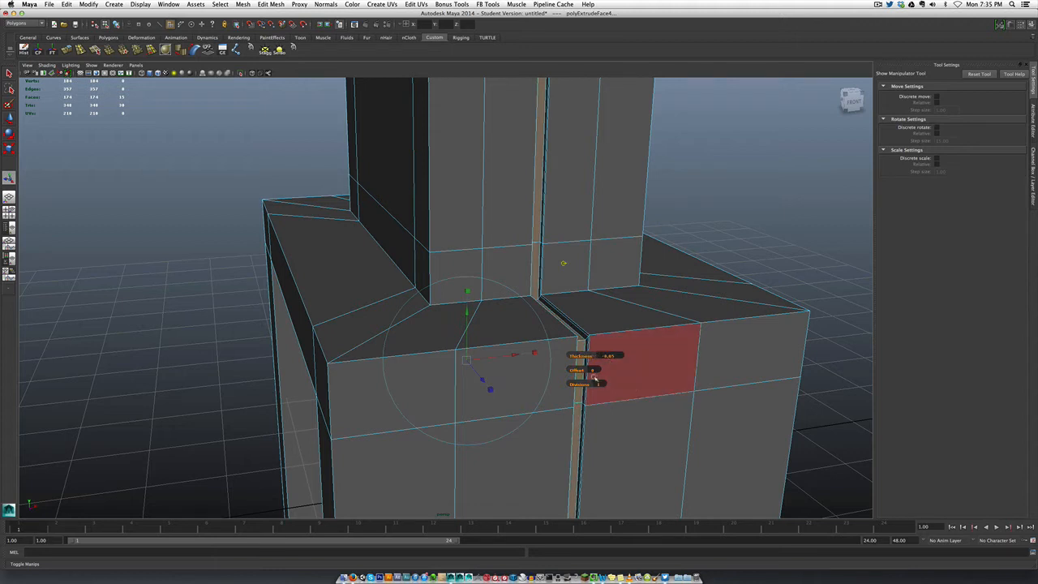
# - Extrude the groove's selected face loop once more with a thickness of 0.02
pyautogui.press('g')
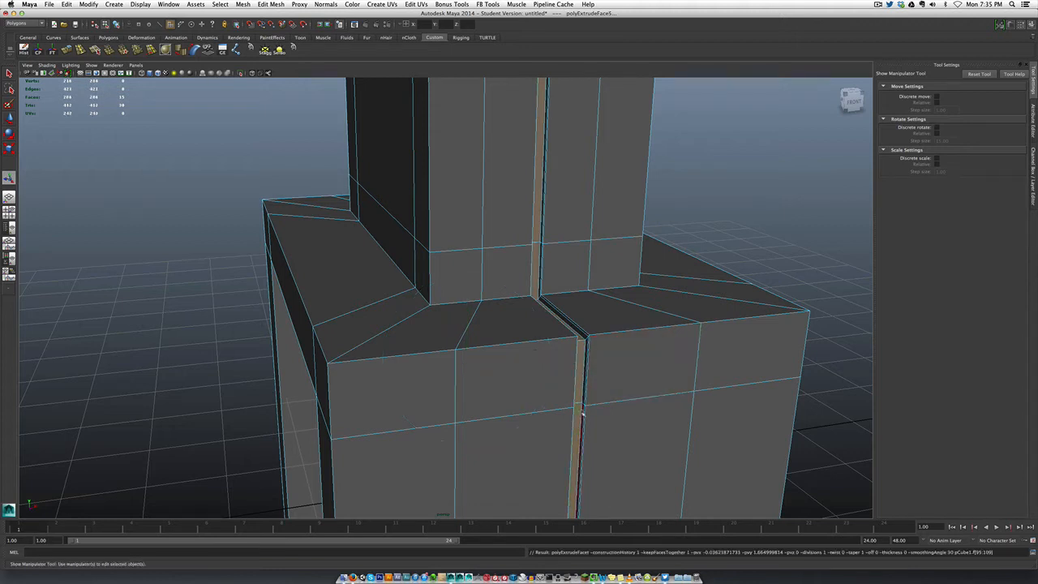
pyautogui.scroll(-3, 565, 371)
pyautogui.scroll(3, 565, 372)
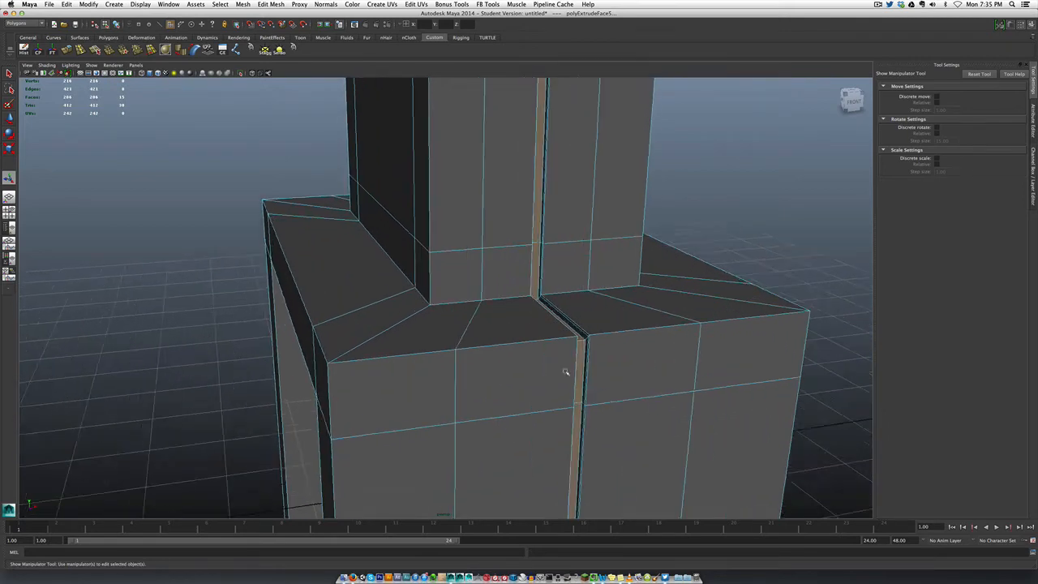
pyautogui.scroll(-4, 565, 372)
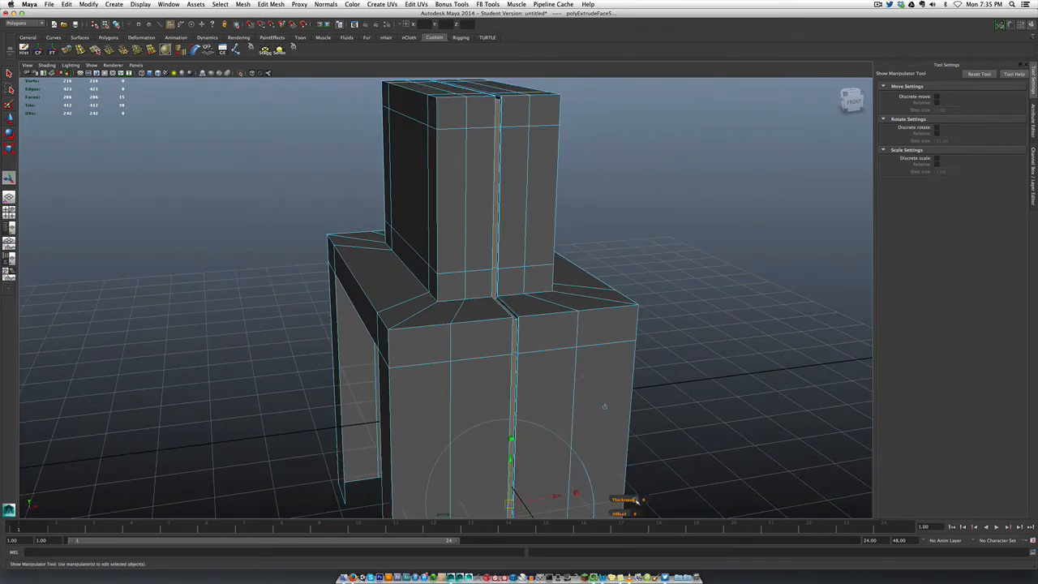
pyautogui.moveTo(623, 498); pyautogui.dragTo(620, 498, button='middle')
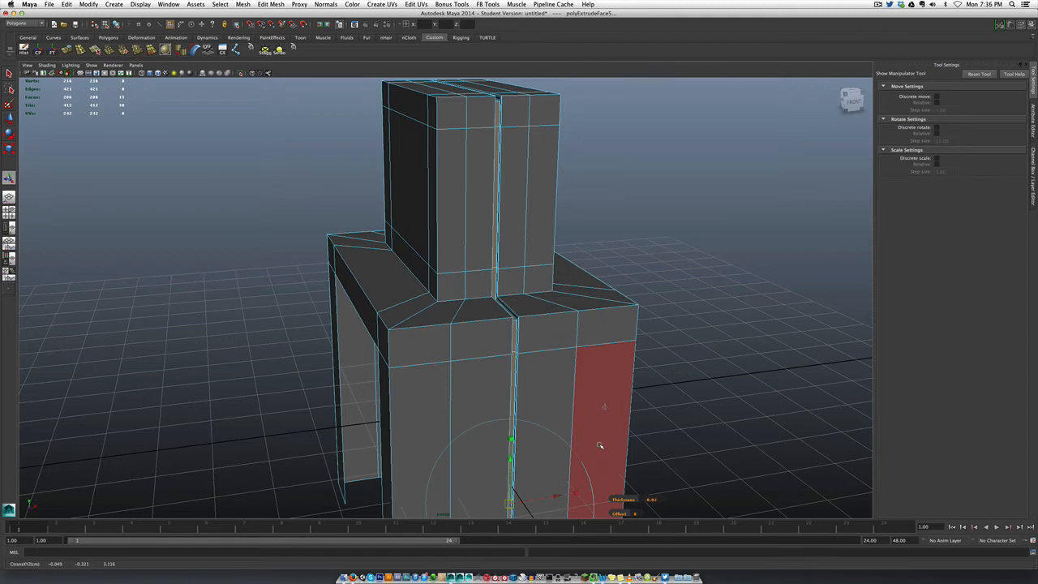
# - Extrude the same groove face loop again with an offset of 0.02, leaving the thickness at 0
pyautogui.press('g')
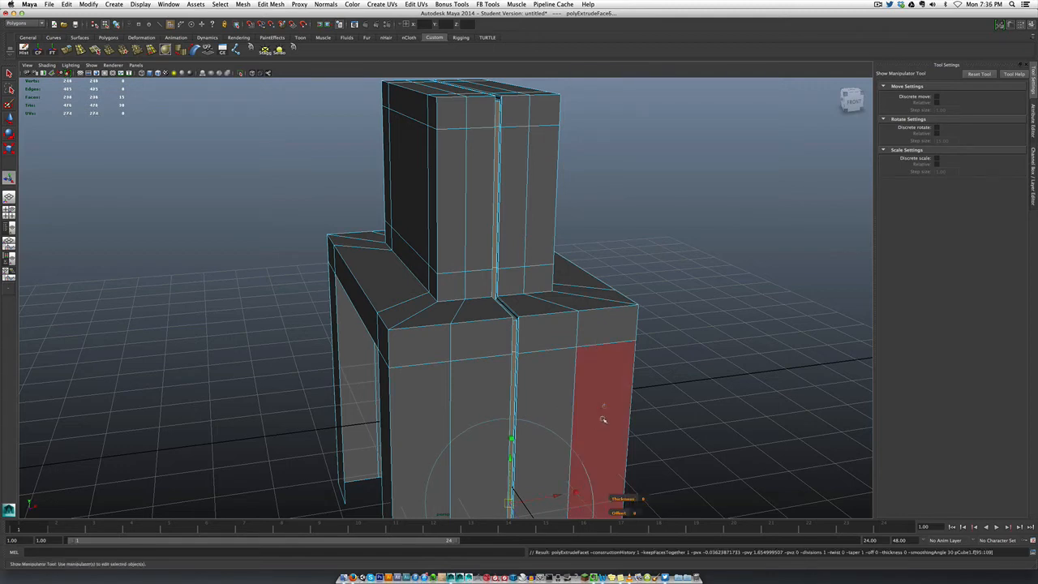
pyautogui.click(604, 406)
pyautogui.scroll(8, 549, 350)
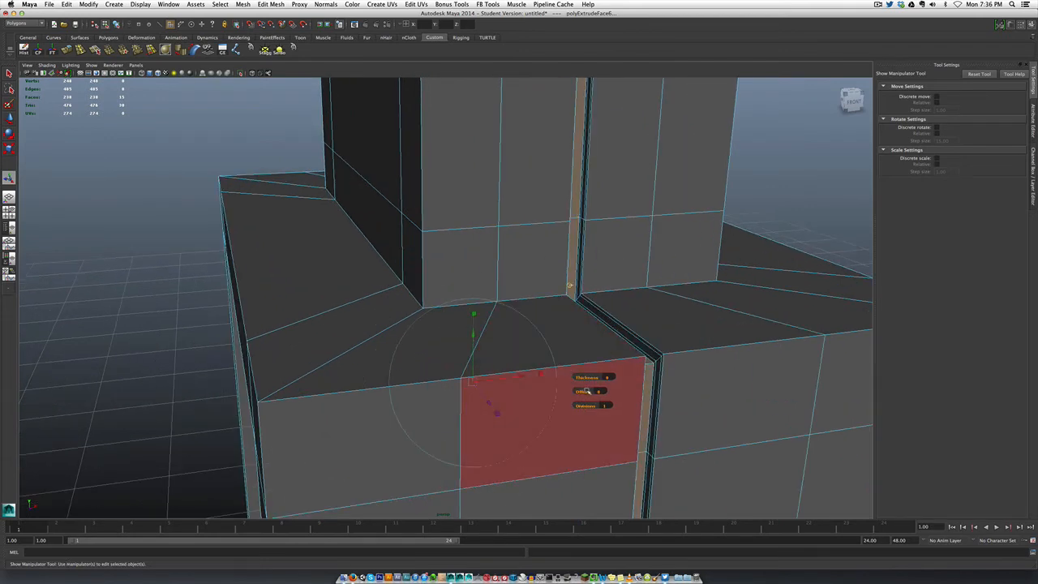
pyautogui.click(584, 391)
pyautogui.moveTo(586, 391); pyautogui.dragTo(586, 390, button='middle')
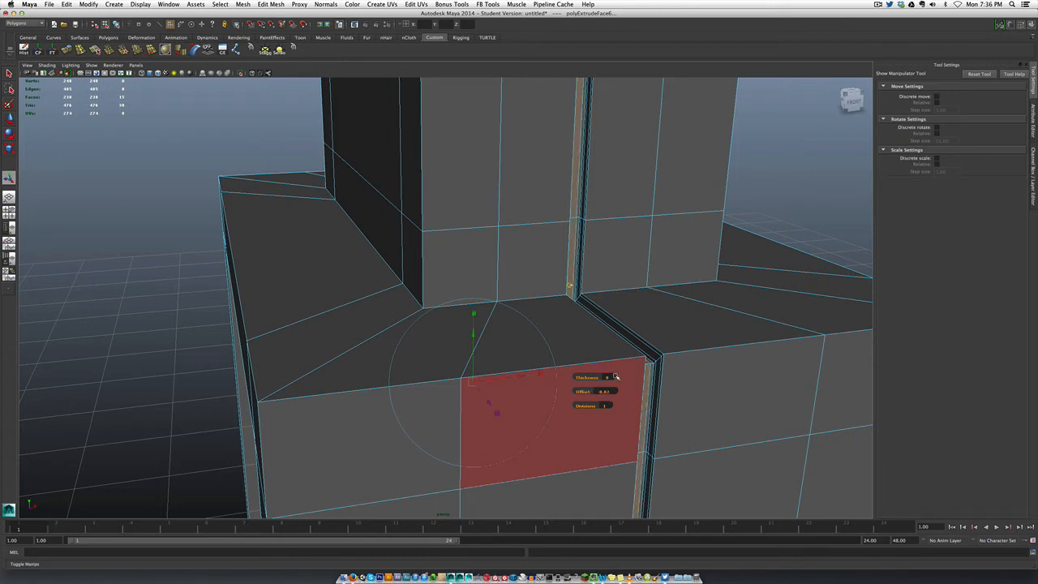
pyautogui.keyDown('alt'); pyautogui.moveTo(620, 395); pyautogui.dragTo(595, 394); pyautogui.keyUp('alt')
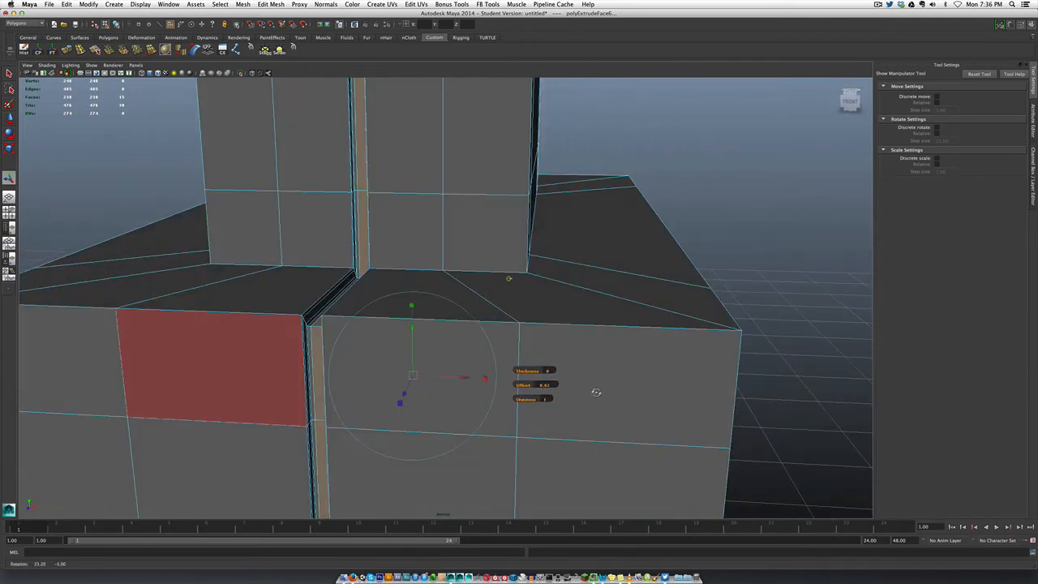
pyautogui.keyDown('alt'); pyautogui.moveTo(400, 351); pyautogui.dragTo(317, 327); pyautogui.keyUp('alt')
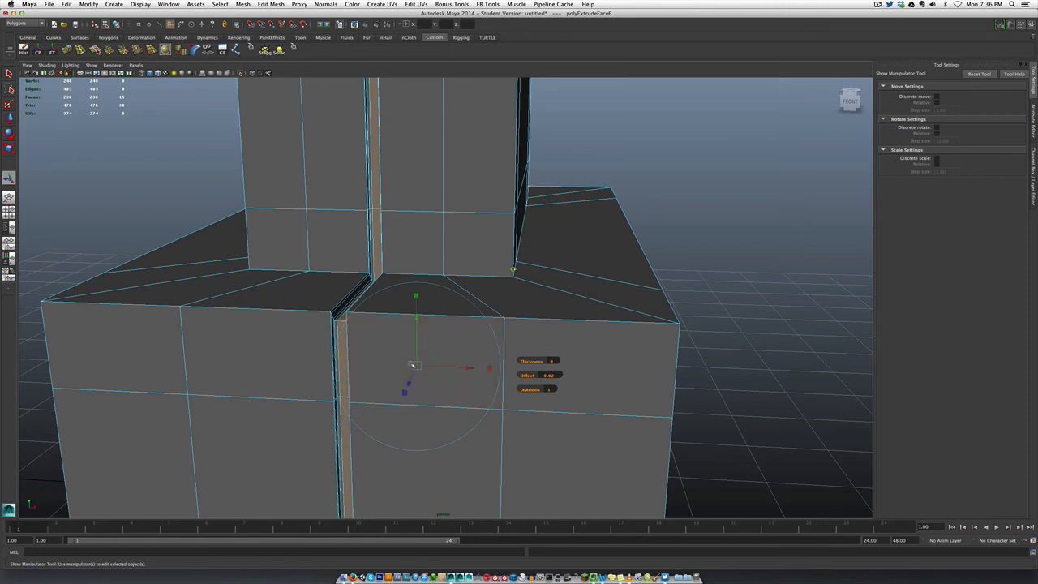
# - Return to object mode, preview the model smoothed, and examine the groove from the front and back
pyautogui.moveTo(460, 339)
pyautogui.mouseDown(button='right')
pyautogui.moveTo(478, 331)
pyautogui.moveTo(450, 335)
pyautogui.mouseUp(button='right')
pyautogui.scroll(-5, 448, 335)
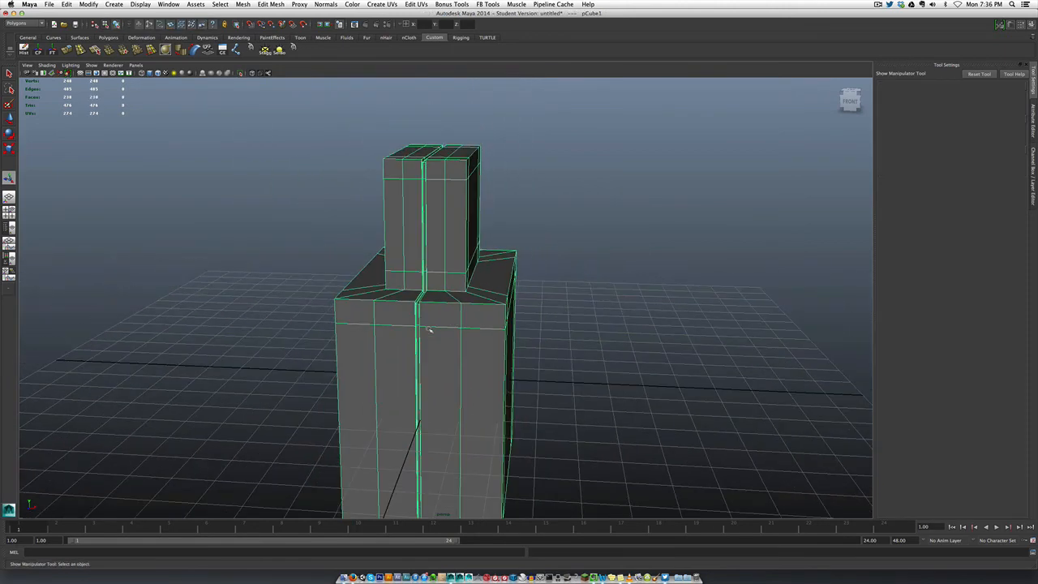
pyautogui.press('3')
pyautogui.click(595, 335)
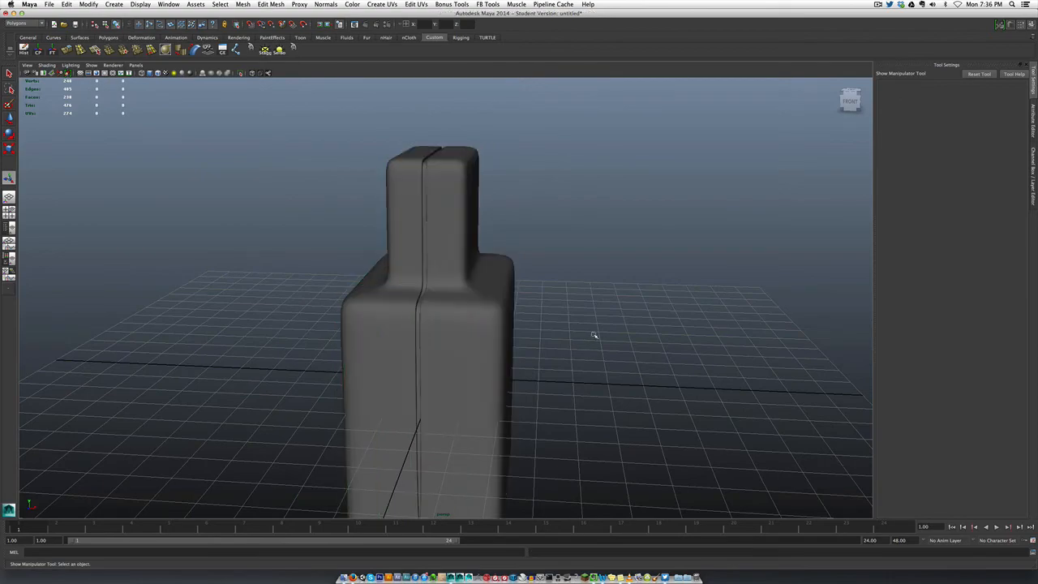
pyautogui.keyDown('alt'); pyautogui.moveTo(426, 437); pyautogui.dragTo(251, 435); pyautogui.keyUp('alt')
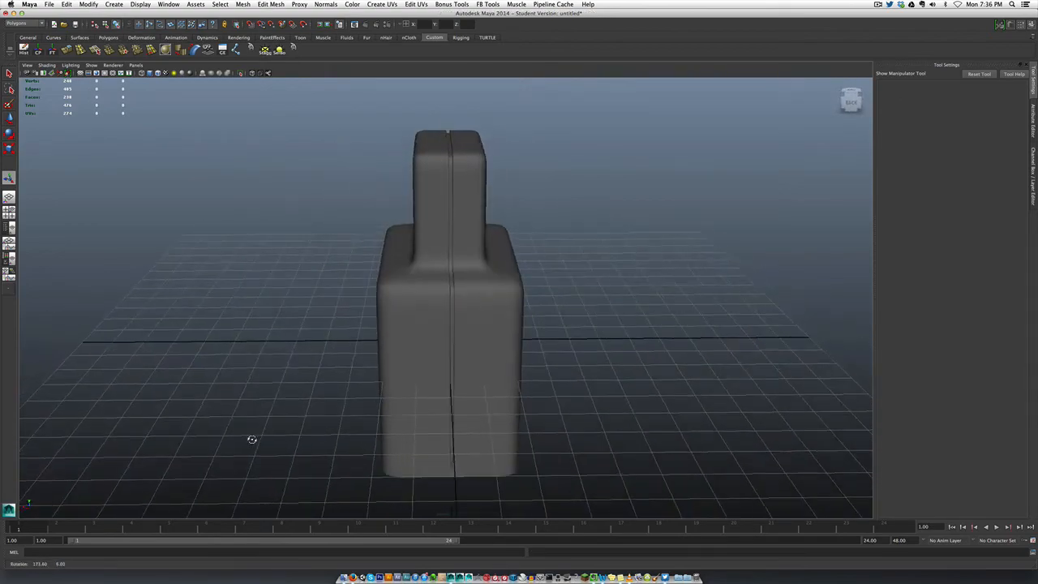
pyautogui.scroll(10, 296, 416)
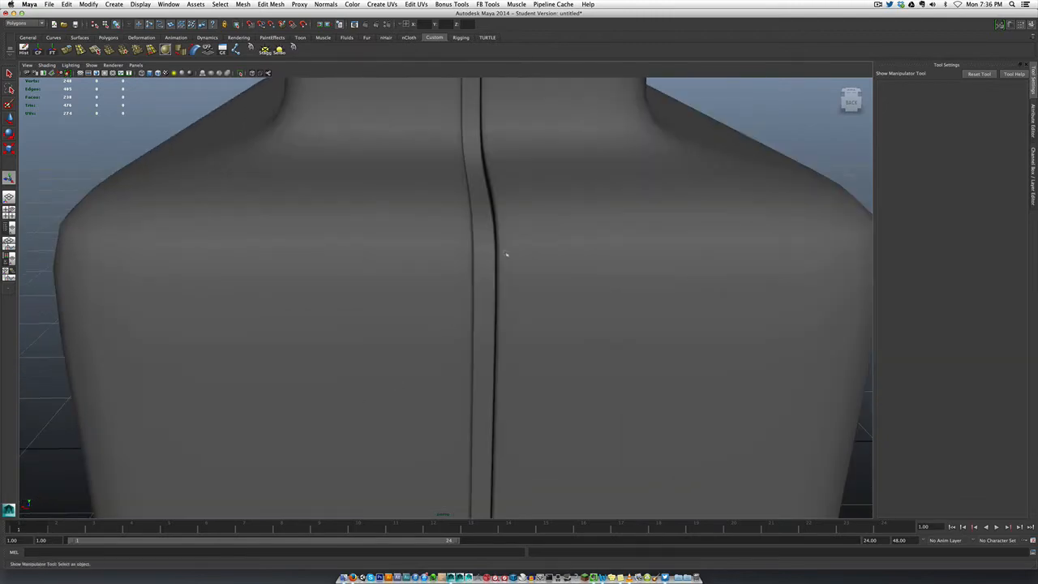
# - Switch the model back to its unsmoothed display and insert an edge loop close to each side of the groove
pyautogui.click(510, 237)
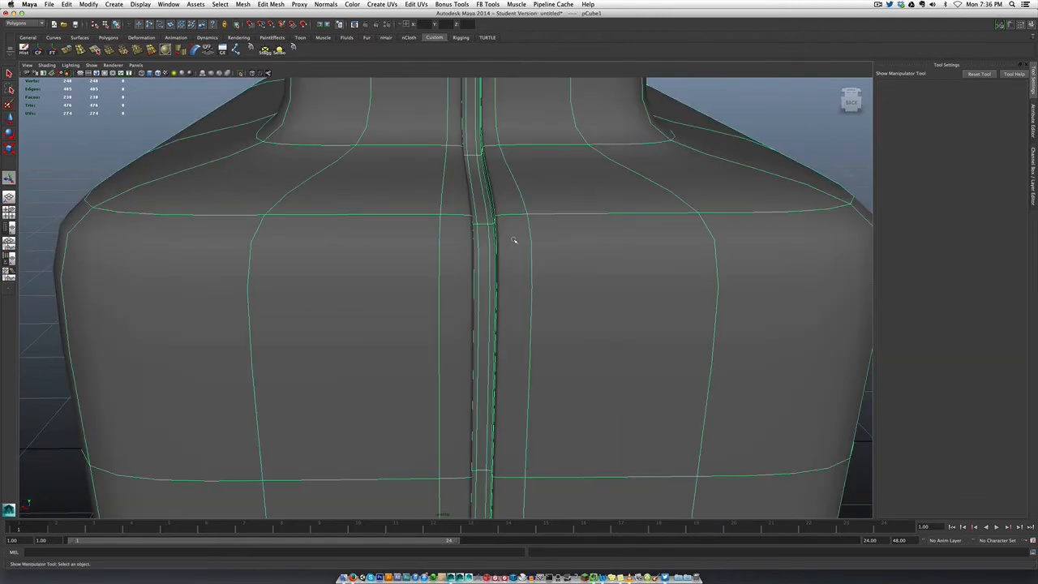
pyautogui.press('1')
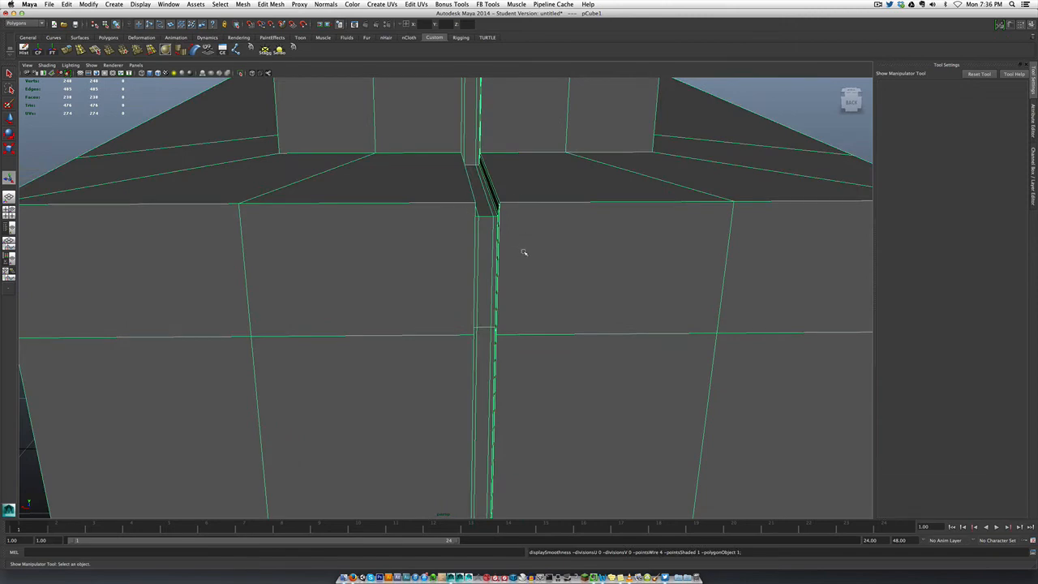
pyautogui.moveTo(523, 252)
pyautogui.keyDown('alt'); pyautogui.mouseDown()
pyautogui.moveTo(558, 257)
pyautogui.moveTo(511, 248)
pyautogui.moveTo(534, 255)
pyautogui.mouseUp(); pyautogui.keyUp('alt')
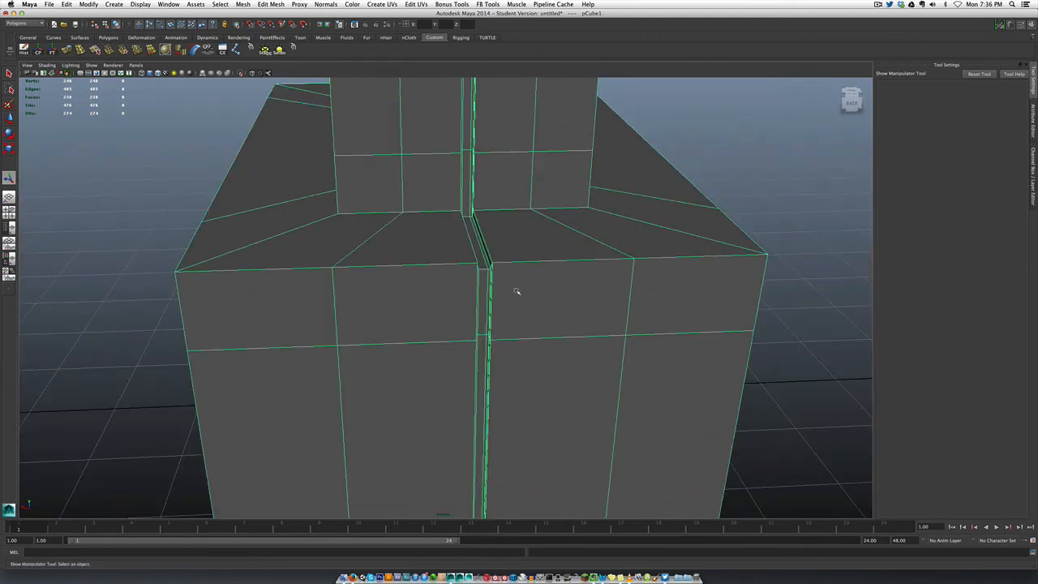
pyautogui.keyDown('shift'); pyautogui.moveTo(515, 291); pyautogui.dragTo(501, 259, button='right'); pyautogui.keyUp('shift')
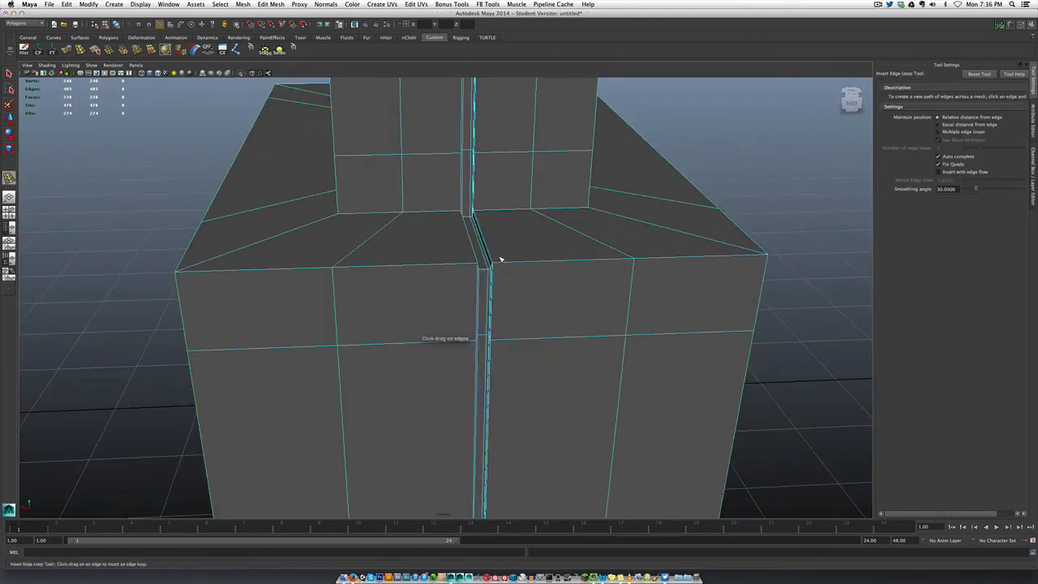
pyautogui.moveTo(499, 264); pyautogui.dragTo(495, 265)
pyautogui.moveTo(473, 265); pyautogui.dragTo(475, 265)
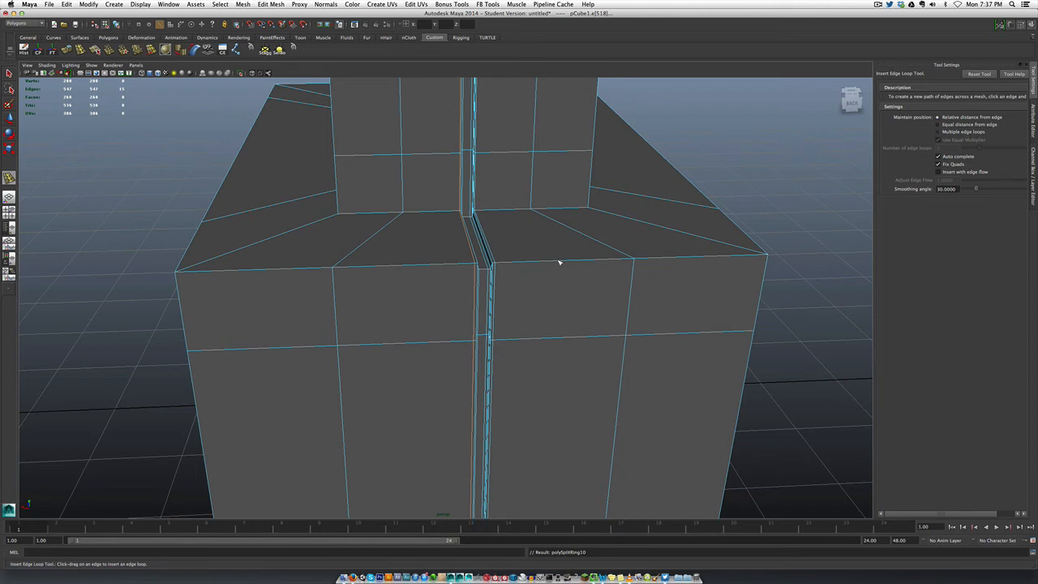
# - Return to object mode, turn smooth preview on for the model, and examine the tightened groove edges
pyautogui.scroll(2, 532, 270)
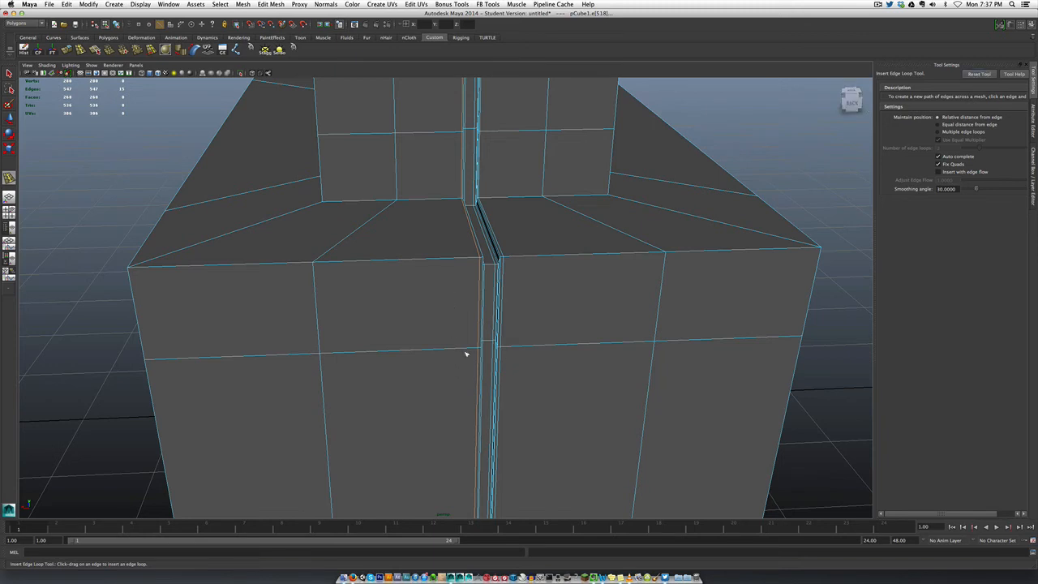
pyautogui.press('q')
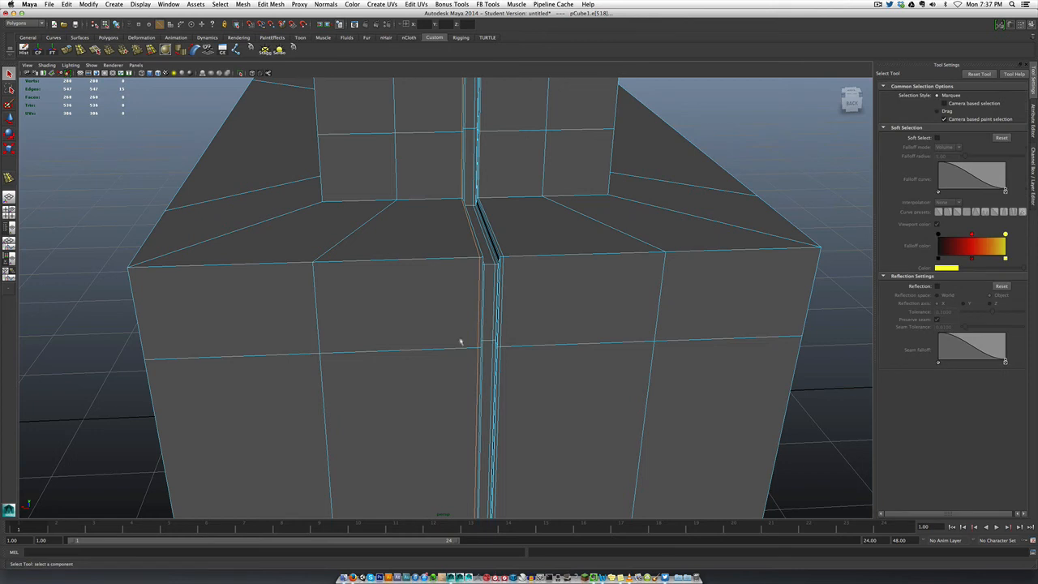
pyautogui.moveTo(458, 335); pyautogui.dragTo(468, 325, button='right')
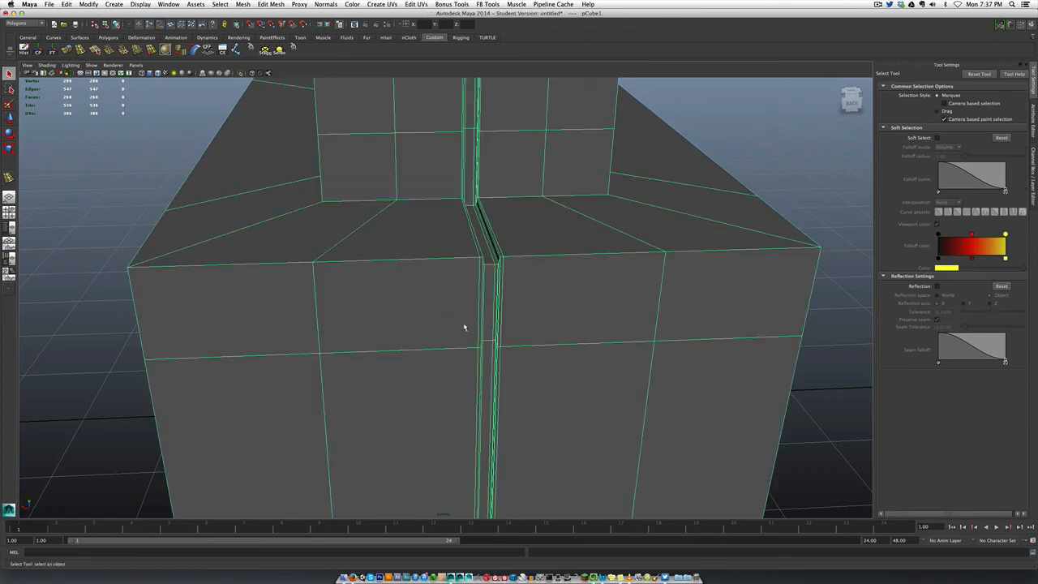
pyautogui.press('3')
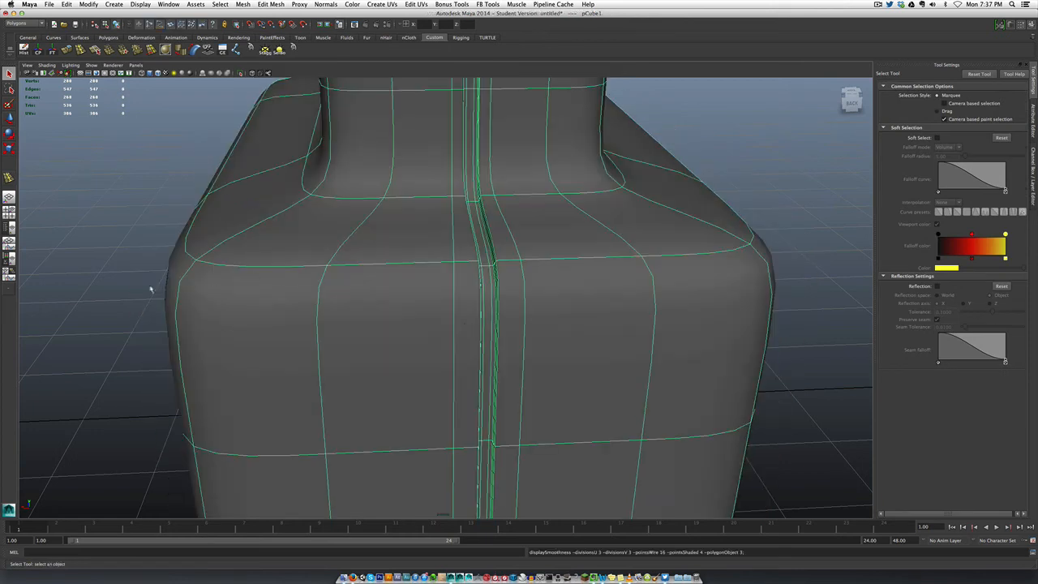
pyautogui.click(162, 314)
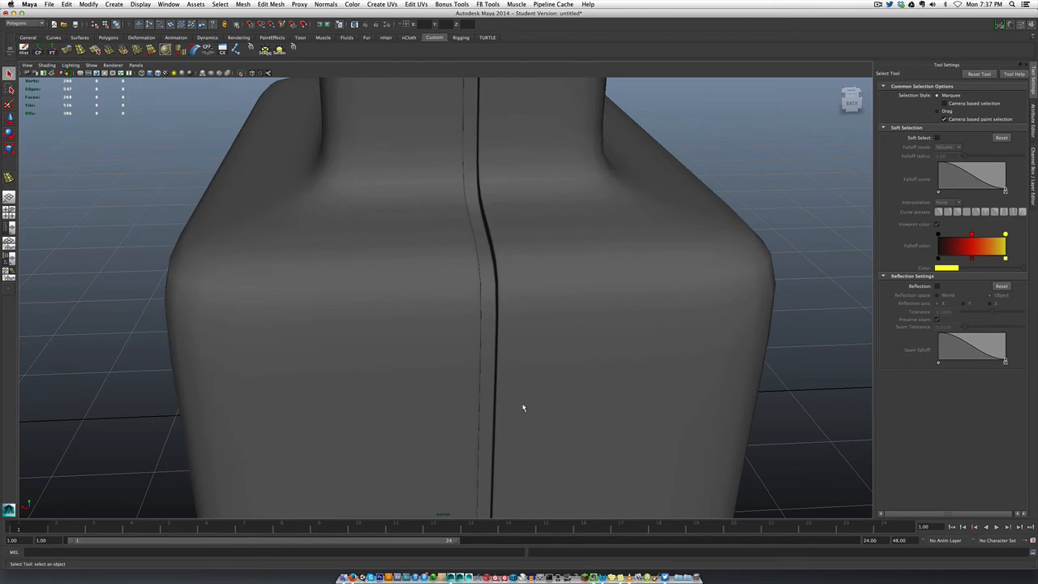
pyautogui.keyDown('alt'); pyautogui.moveTo(521, 408); pyautogui.dragTo(673, 384); pyautogui.keyUp('alt')
pyautogui.scroll(-10, 488, 389)
pyautogui.scroll(5, 549, 358)
pyautogui.keyDown('alt'); pyautogui.moveTo(515, 353); pyautogui.dragTo(551, 317); pyautogui.keyUp('alt')
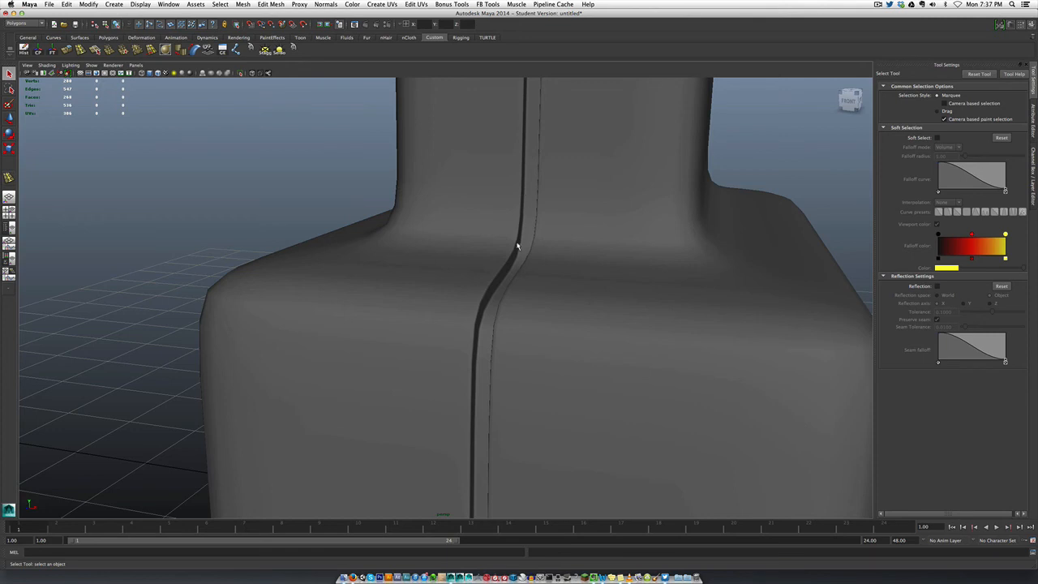
# - Set the model's smooth mesh preview division levels to 3, then deselect it and check the smoothed result
pyautogui.click(464, 322)
pyautogui.click(290, 222)
pyautogui.click(423, 274)
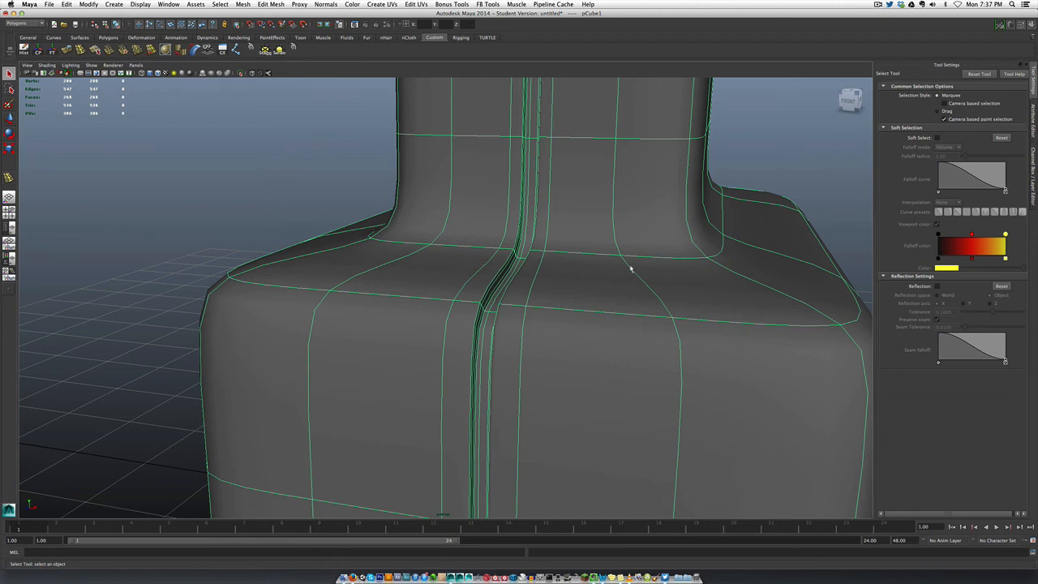
pyautogui.hotkey('ctrl', 'a')
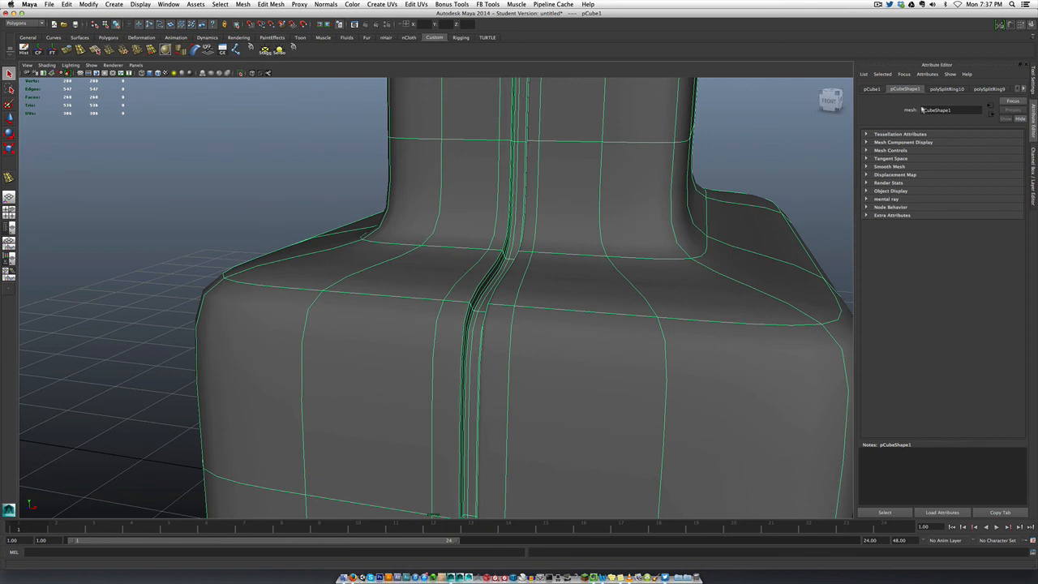
pyautogui.click(871, 89)
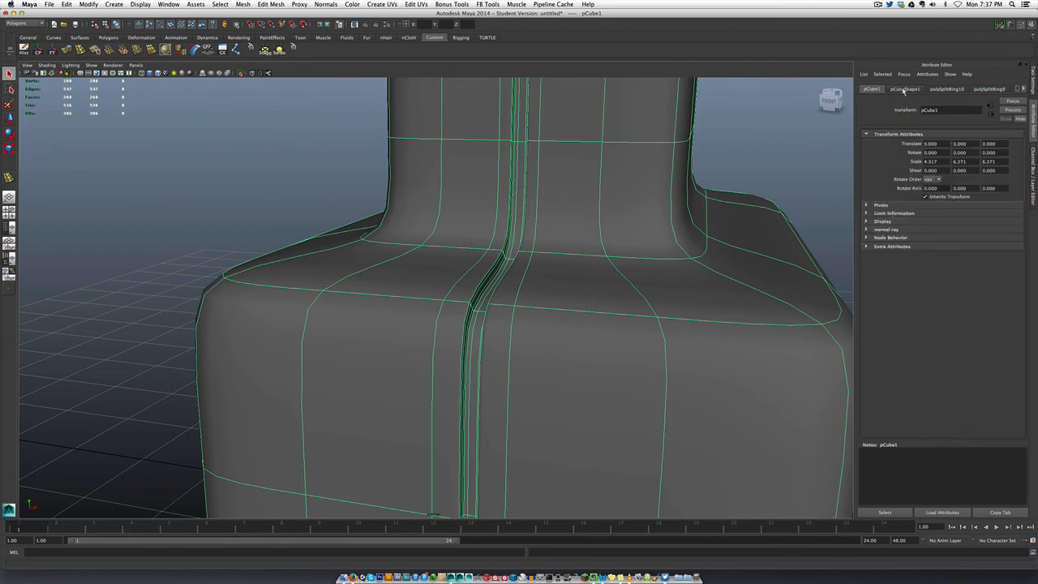
pyautogui.click(903, 89)
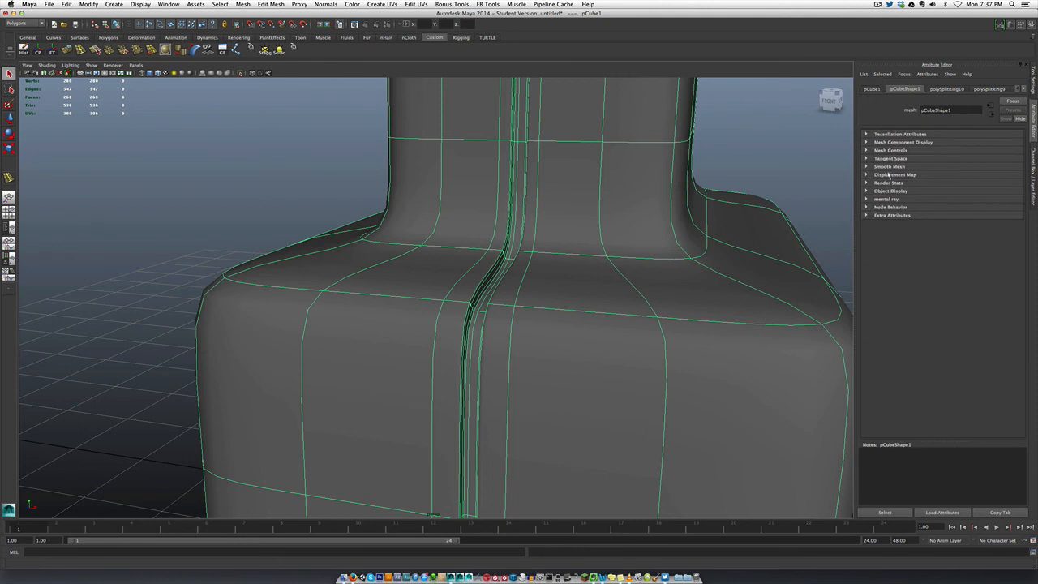
pyautogui.click(890, 166)
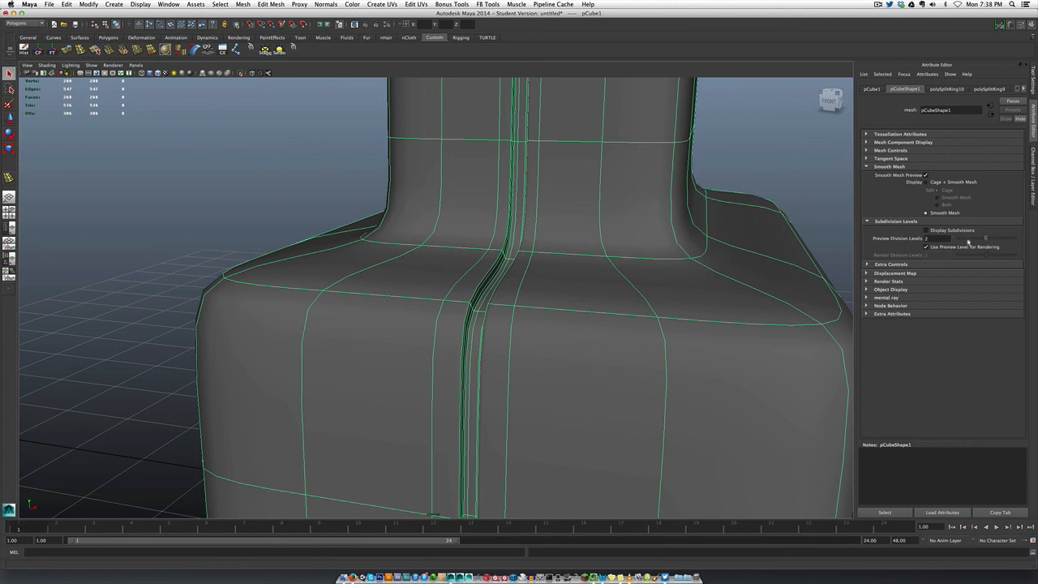
pyautogui.moveTo(984, 240); pyautogui.dragTo(997, 241)
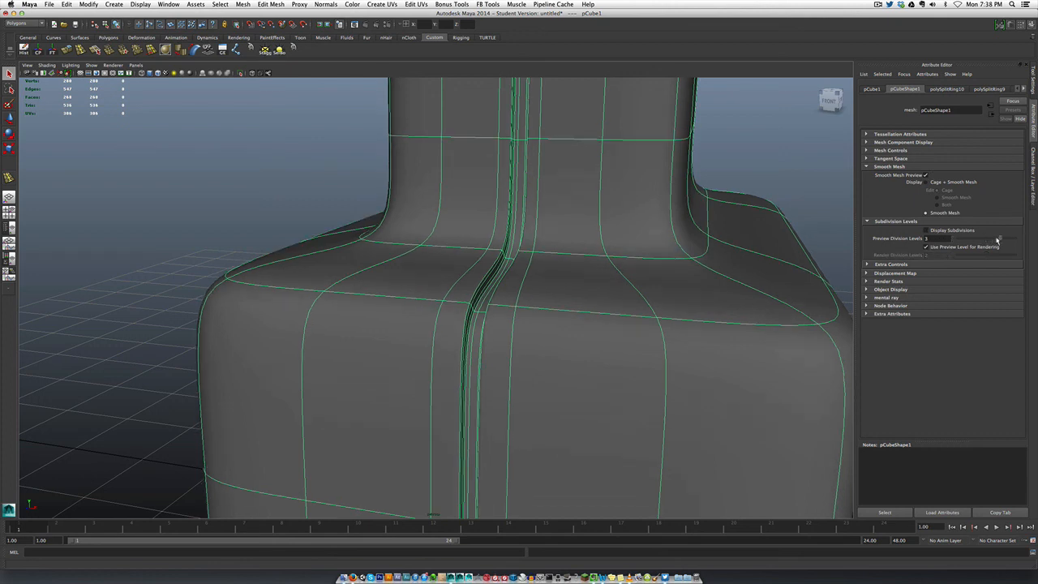
pyautogui.click(139, 224)
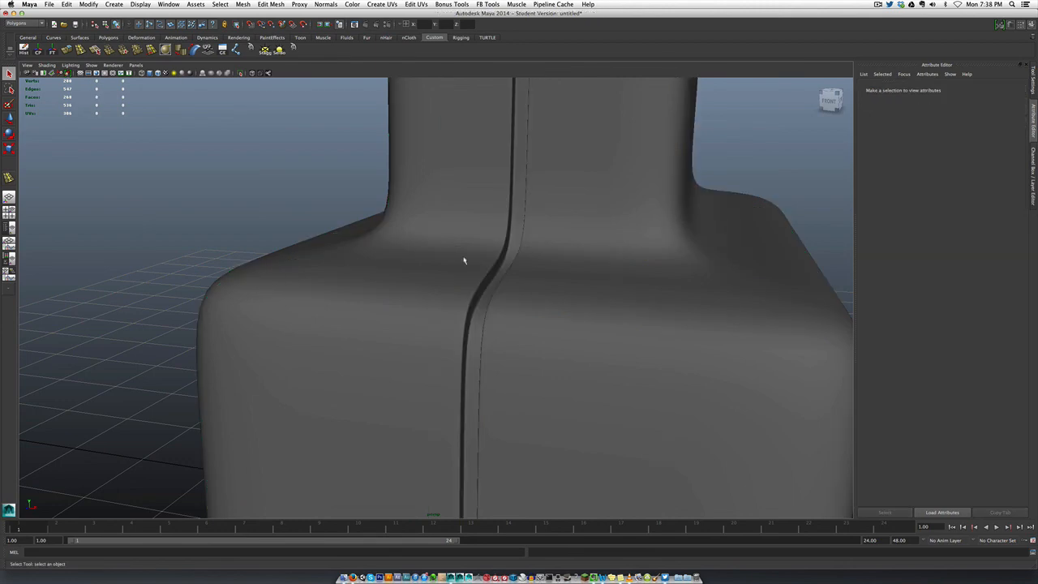
pyautogui.scroll(-5, 464, 260)
pyautogui.keyDown('alt'); pyautogui.moveTo(454, 259); pyautogui.dragTo(413, 295); pyautogui.keyUp('alt')
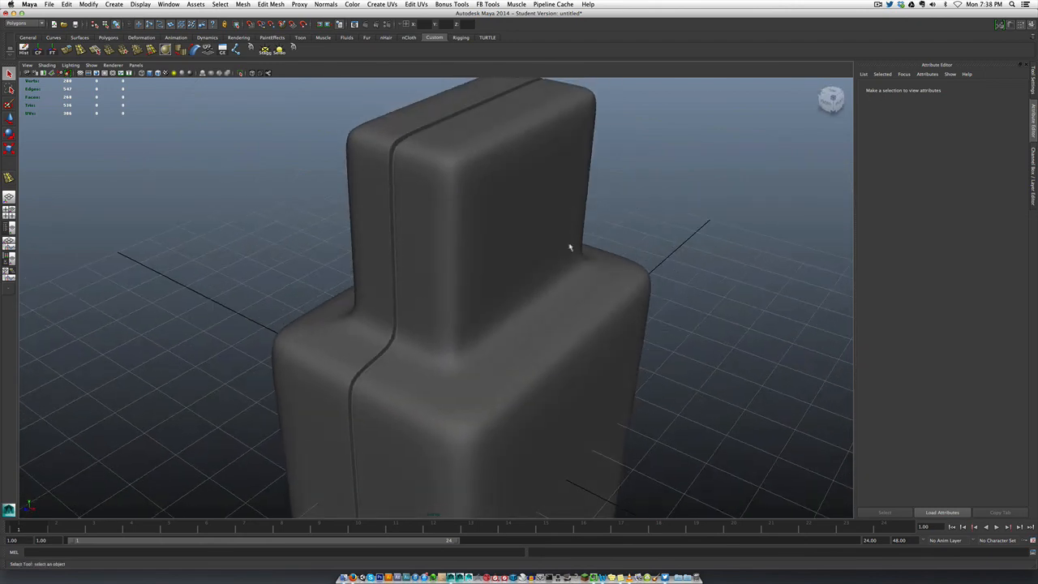
pyautogui.click(878, 4)
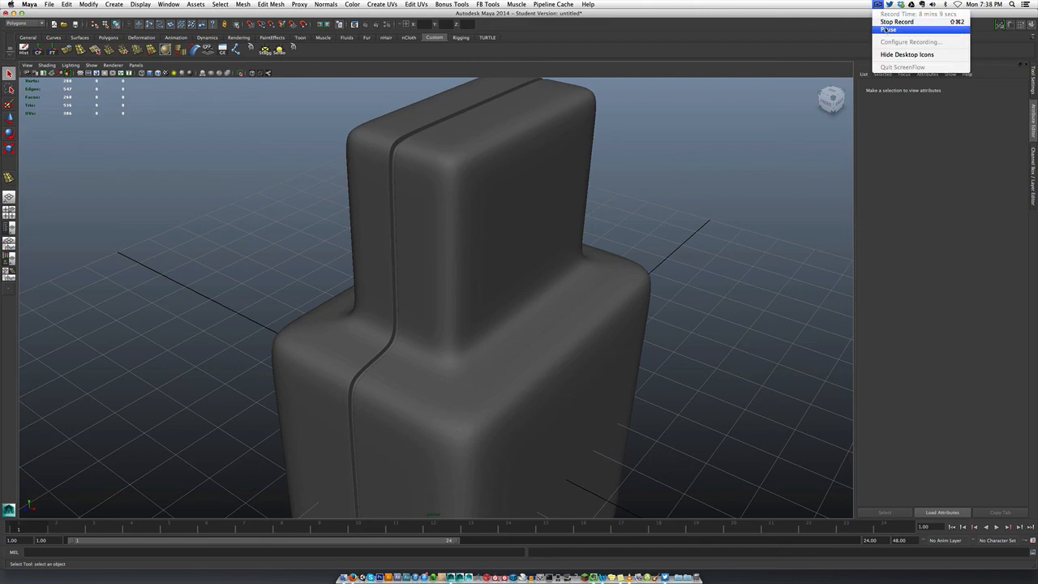